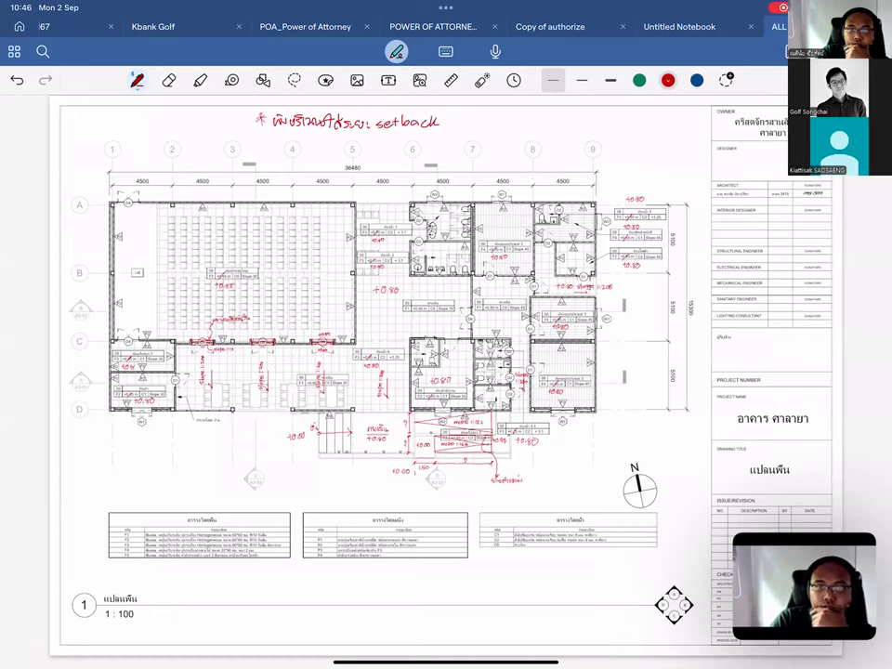
{"action": "scroll", "coordinate": [372, 372], "scroll_direction": "up", "scroll_amount": 1}
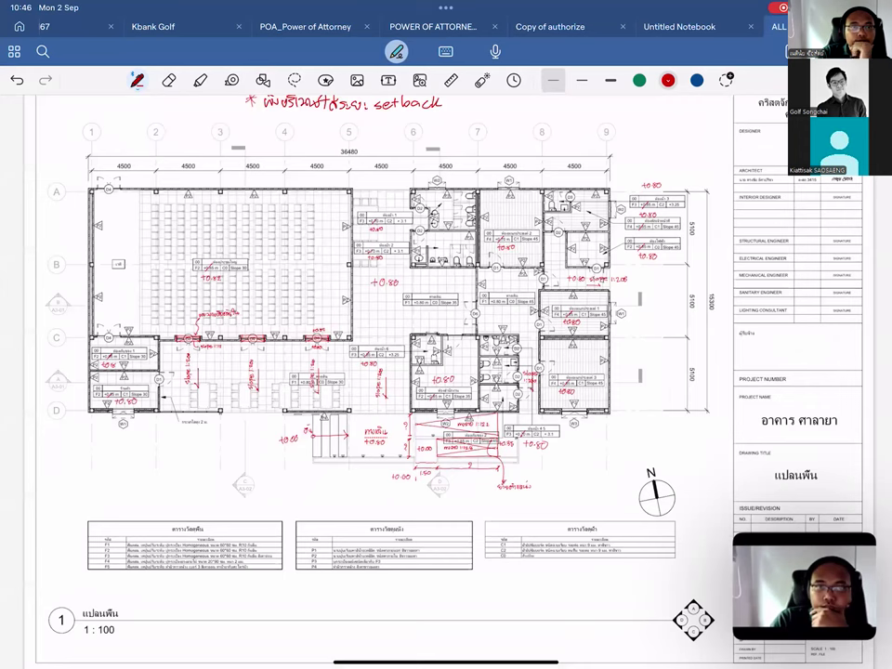
{"action": "scroll", "coordinate": [442, 510], "scroll_direction": "up", "scroll_amount": 3}
{"action": "left_click", "coordinate": [483, 80]}
{"action": "left_click_drag", "start_coordinate": [520, 423], "coordinate": [558, 464]}
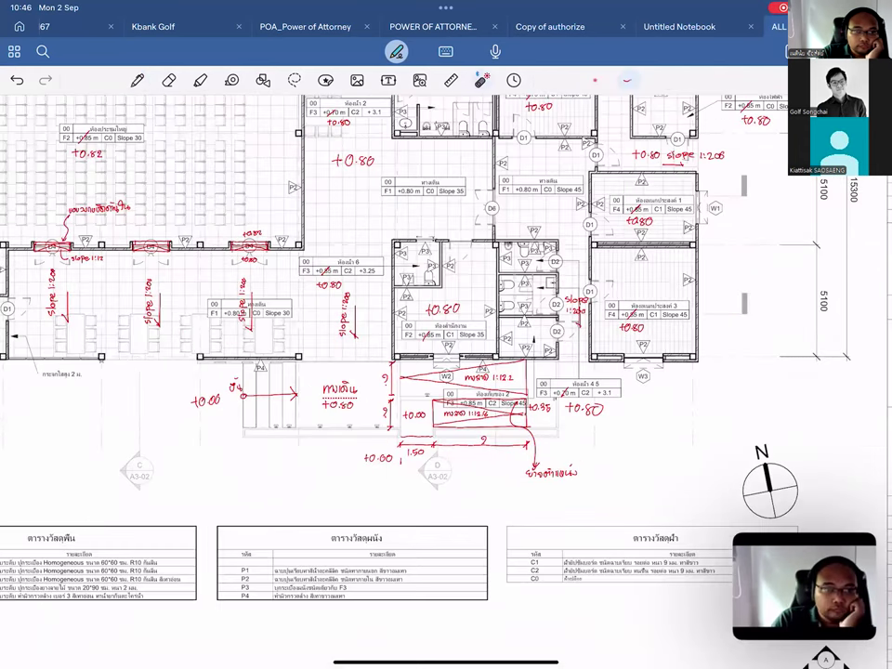
{"action": "left_click_drag", "start_coordinate": [531, 386], "coordinate": [455, 449]}
{"action": "left_click_drag", "start_coordinate": [429, 401], "coordinate": [433, 409]}
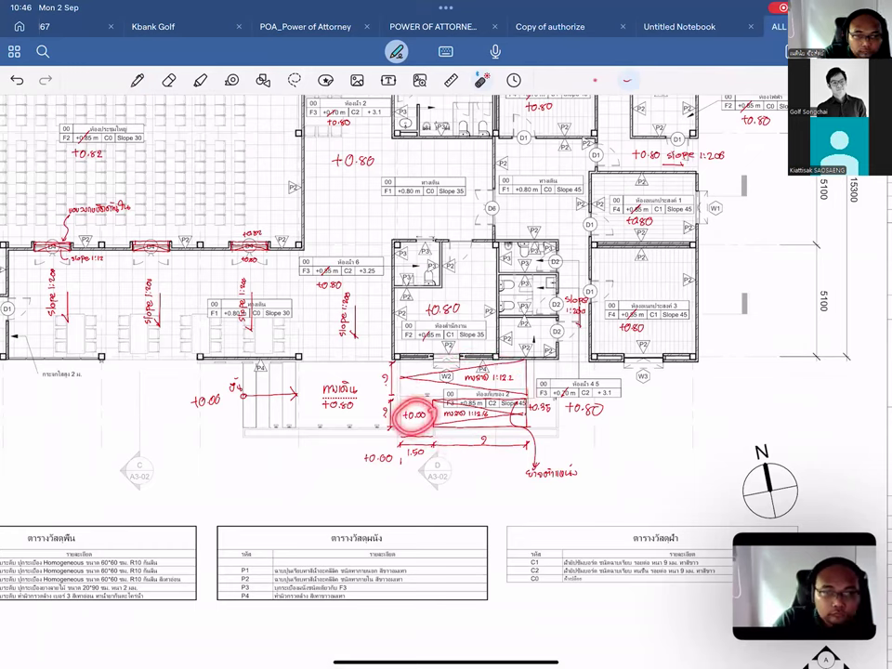
{"action": "left_click_drag", "start_coordinate": [552, 398], "coordinate": [555, 403]}
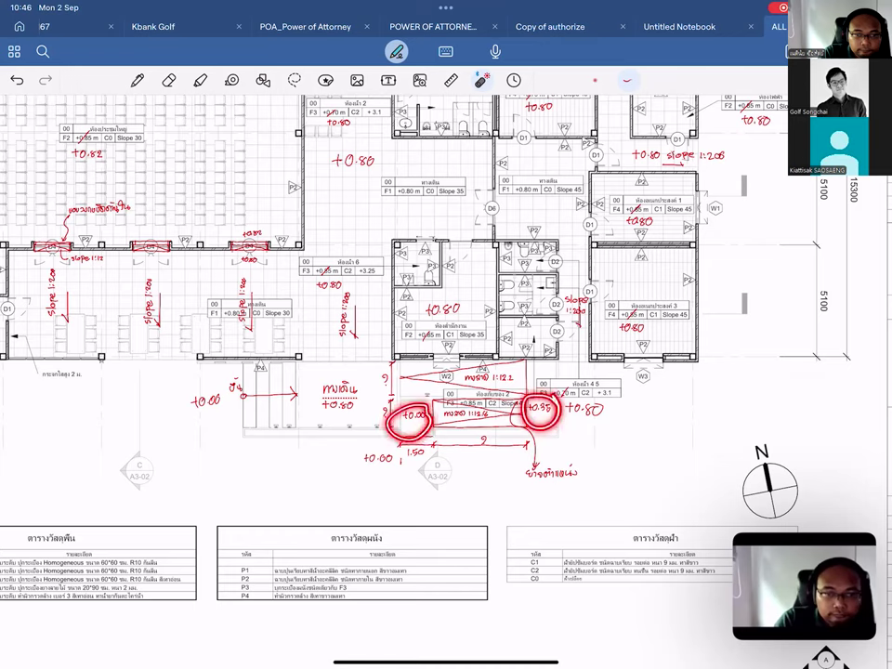
{"action": "left_click_drag", "start_coordinate": [372, 399], "coordinate": [370, 433]}
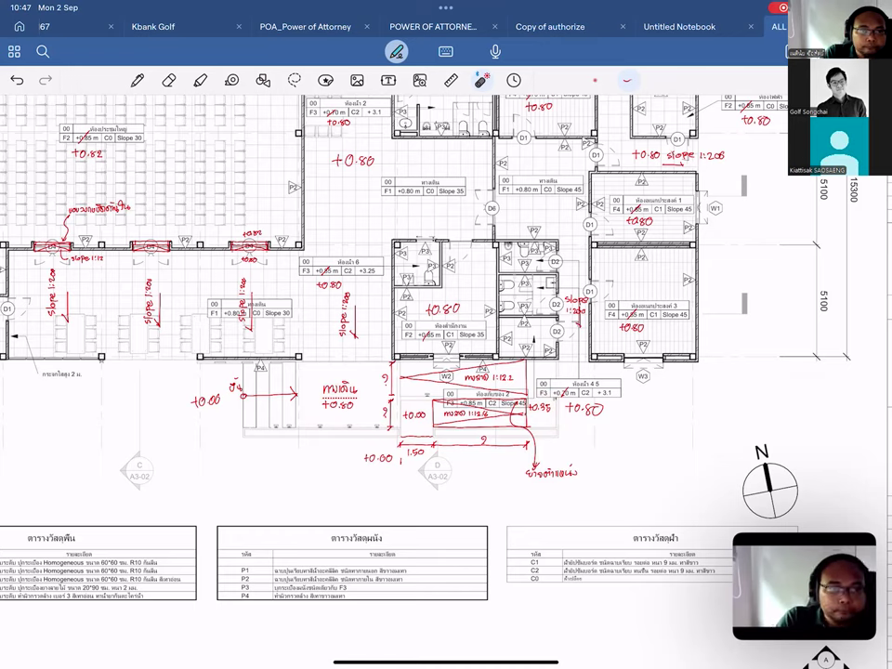
{"action": "left_click_drag", "start_coordinate": [221, 385], "coordinate": [216, 381]}
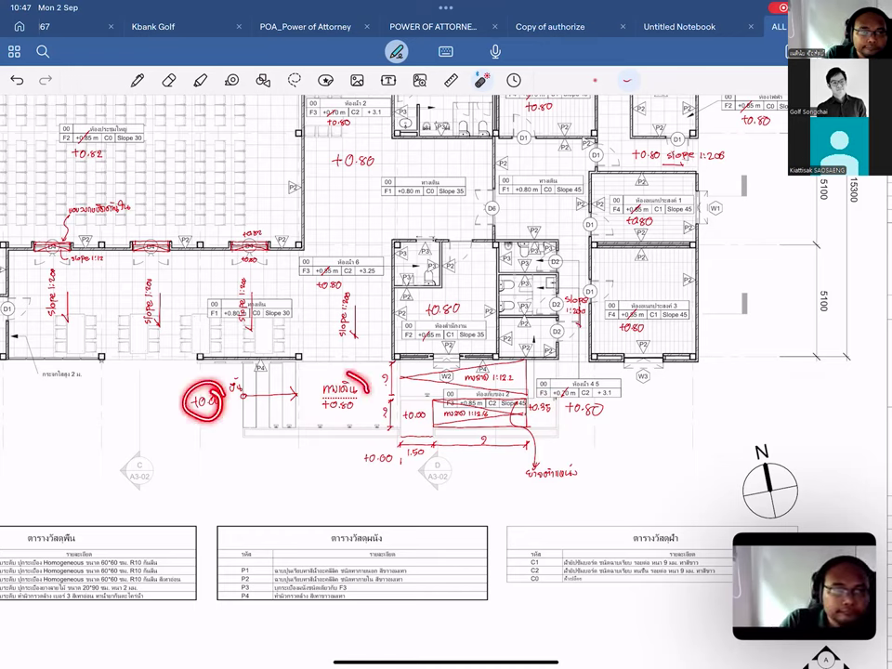
{"action": "left_click_drag", "start_coordinate": [352, 378], "coordinate": [359, 419]}
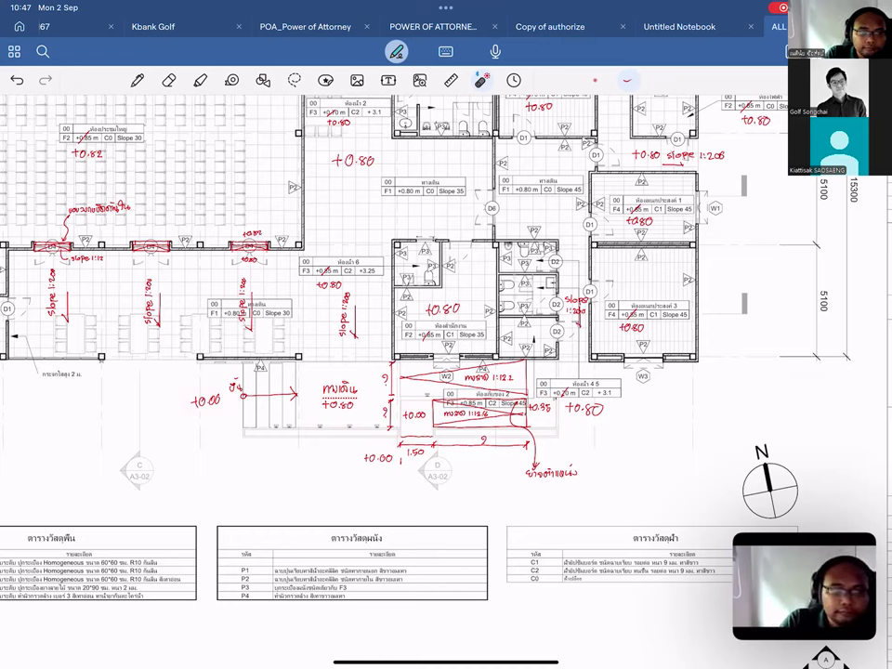
{"action": "scroll", "coordinate": [372, 307], "scroll_direction": "up", "scroll_amount": 1}
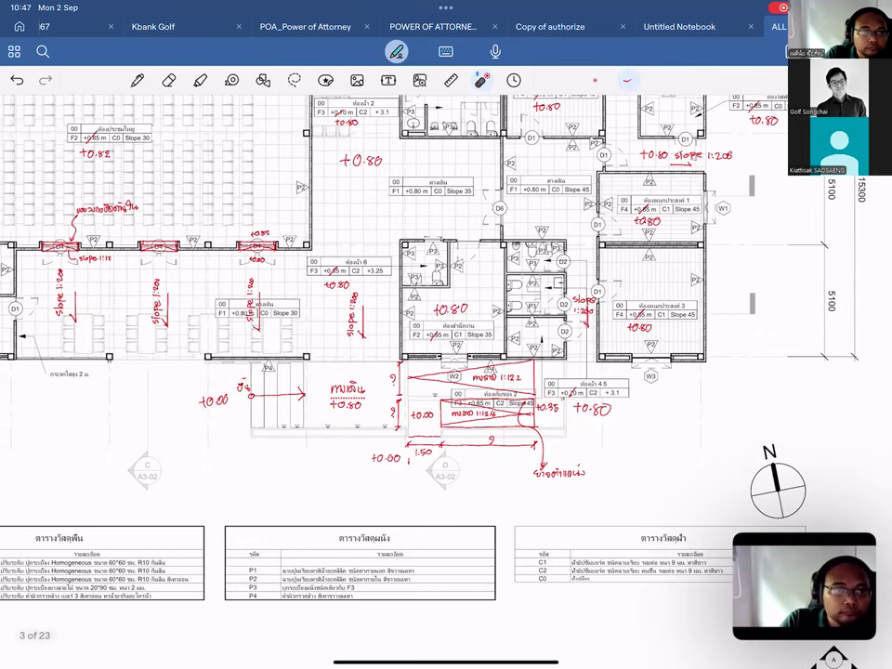
{"action": "scroll", "coordinate": [371, 307], "scroll_direction": "up", "scroll_amount": 1}
{"action": "scroll", "coordinate": [371, 307], "scroll_direction": "up", "scroll_amount": 1}
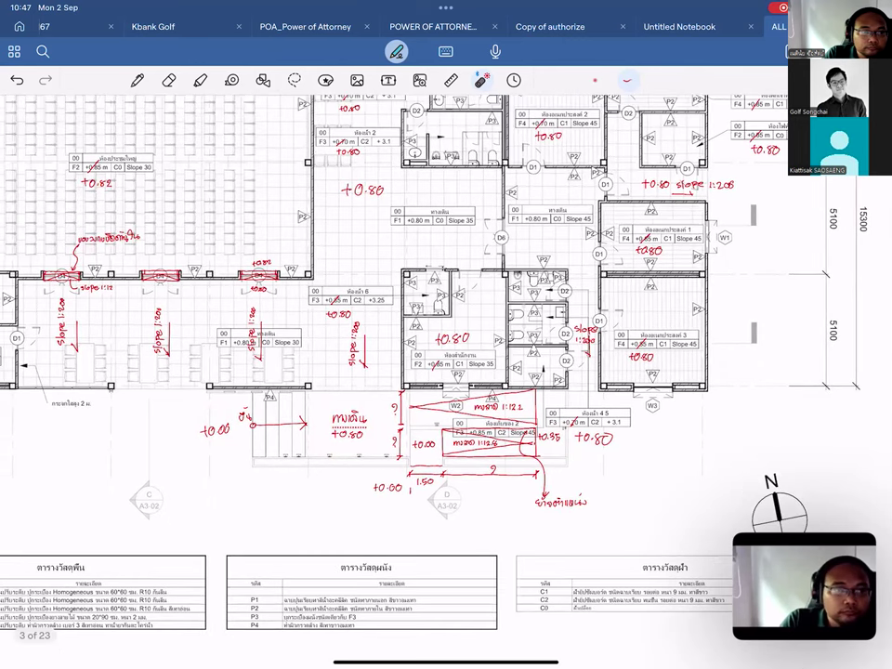
{"action": "scroll", "coordinate": [372, 307], "scroll_direction": "right", "scroll_amount": 1}
{"action": "scroll", "coordinate": [372, 307], "scroll_direction": "left", "scroll_amount": 1}
{"action": "scroll", "coordinate": [372, 307], "scroll_direction": "up", "scroll_amount": 1}
{"action": "left_click_drag", "start_coordinate": [85, 202], "coordinate": [115, 190]}
{"action": "mouse_move", "coordinate": [400, 212]}
{"action": "left_mouse_down"}
{"action": "mouse_move", "coordinate": [345, 237]}
{"action": "mouse_move", "coordinate": [402, 244]}
{"action": "left_mouse_up"}
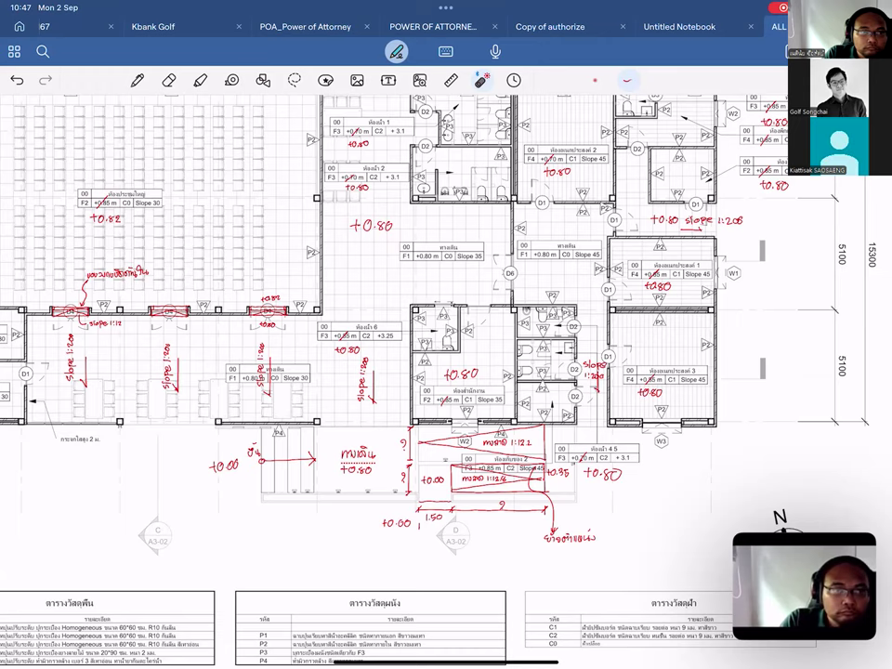
{"action": "scroll", "coordinate": [418, 325], "scroll_direction": "up", "scroll_amount": 3}
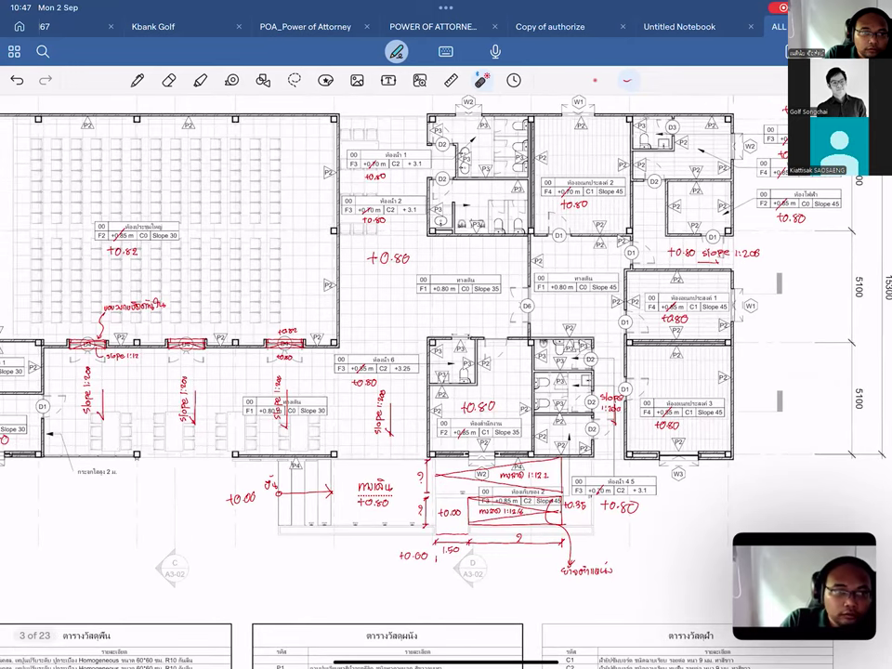
{"action": "left_click_drag", "start_coordinate": [420, 249], "coordinate": [370, 249]}
{"action": "left_click_drag", "start_coordinate": [537, 212], "coordinate": [592, 197]}
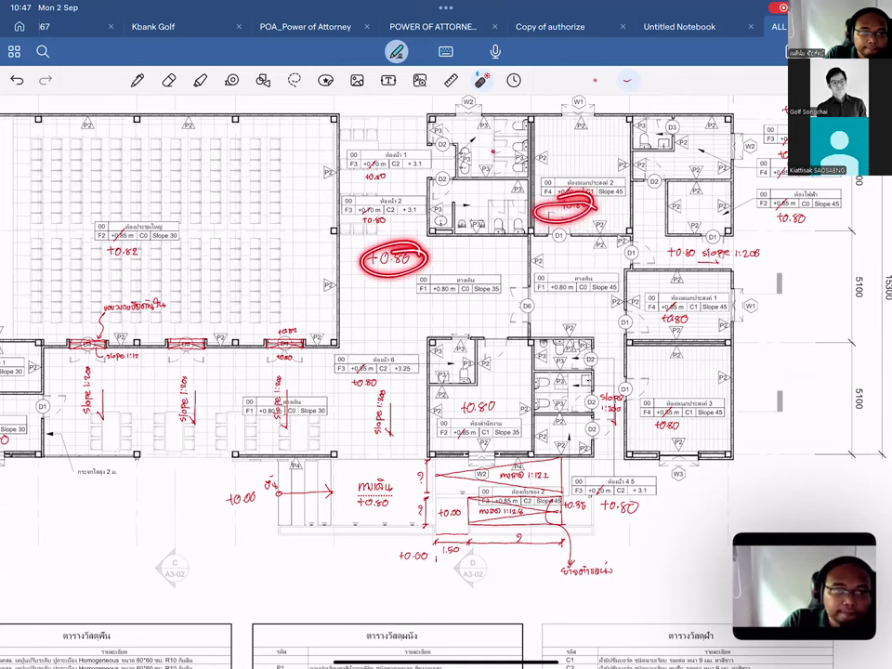
{"action": "left_click_drag", "start_coordinate": [453, 160], "coordinate": [495, 148]}
{"action": "left_click_drag", "start_coordinate": [454, 286], "coordinate": [487, 289]}
{"action": "left_click_drag", "start_coordinate": [693, 305], "coordinate": [651, 312]}
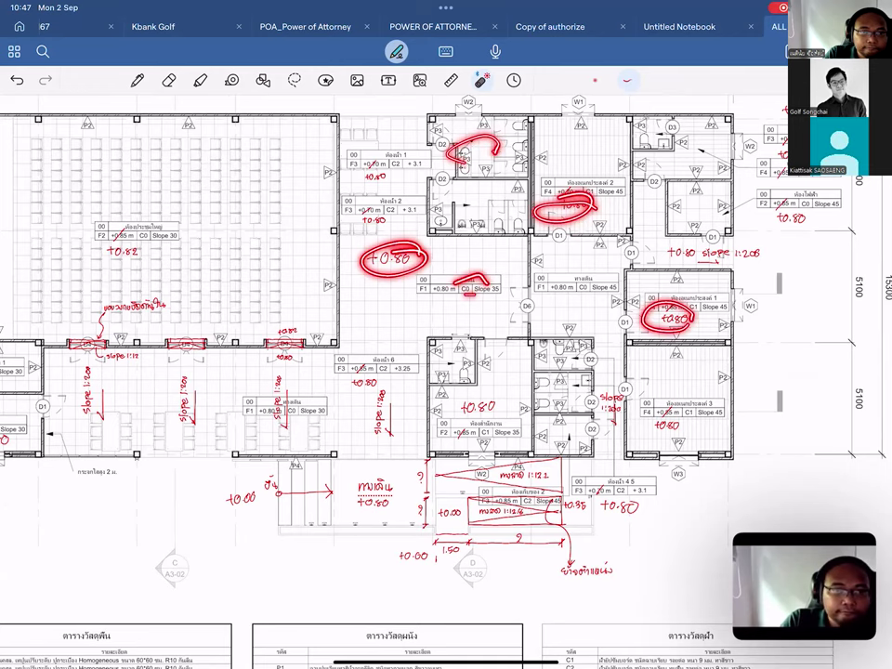
{"action": "left_click_drag", "start_coordinate": [690, 411], "coordinate": [646, 425]}
{"action": "left_click_drag", "start_coordinate": [499, 395], "coordinate": [450, 409]}
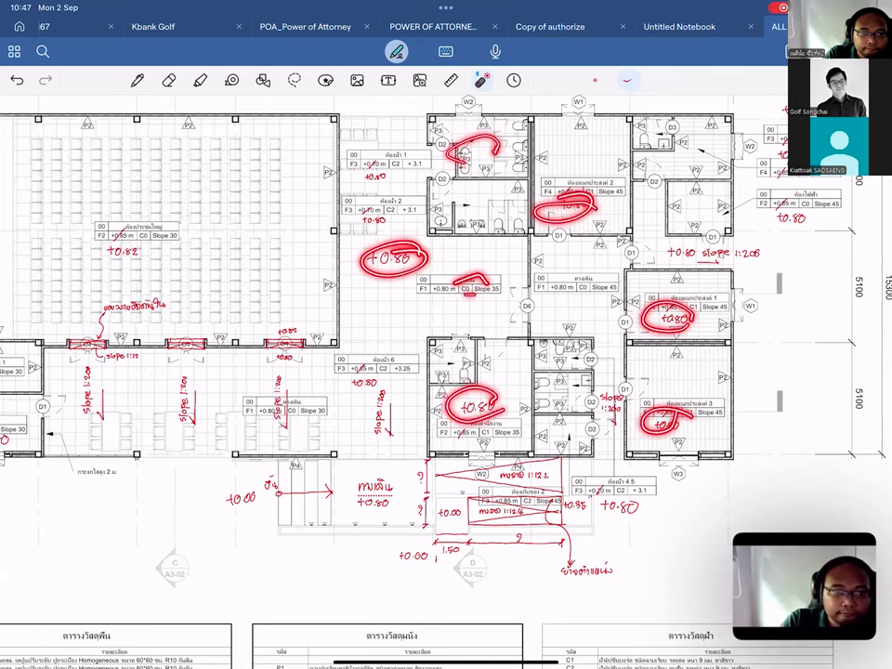
{"action": "mouse_move", "coordinate": [435, 140]}
{"action": "left_mouse_down"}
{"action": "mouse_move", "coordinate": [454, 147]}
{"action": "mouse_move", "coordinate": [461, 176]}
{"action": "left_mouse_up"}
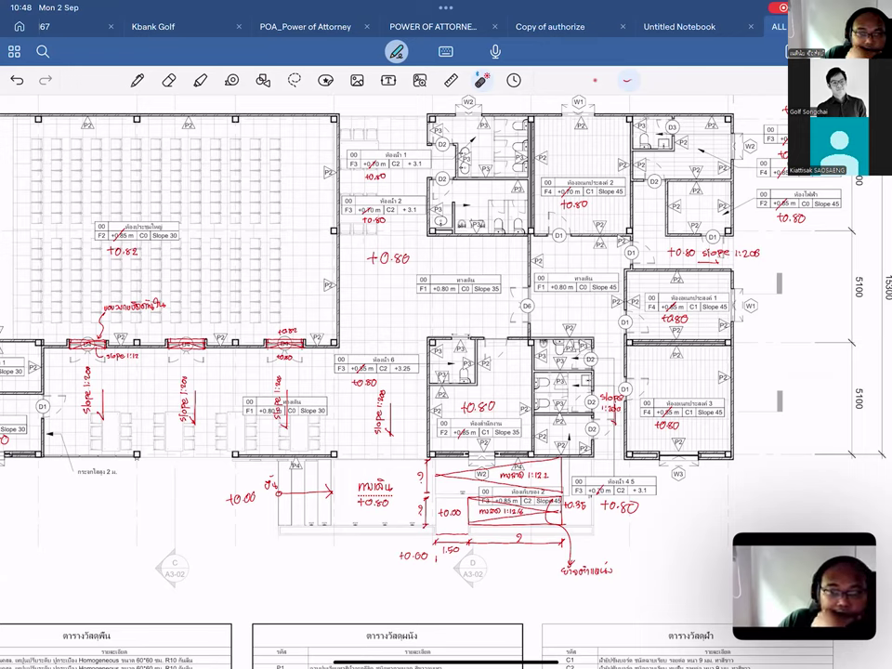
Zoom out to the whole plan, then switch from Goodnotes to Zoom through the iPad Dock.
{"action": "scroll", "coordinate": [372, 325], "scroll_direction": "up", "scroll_amount": 1}
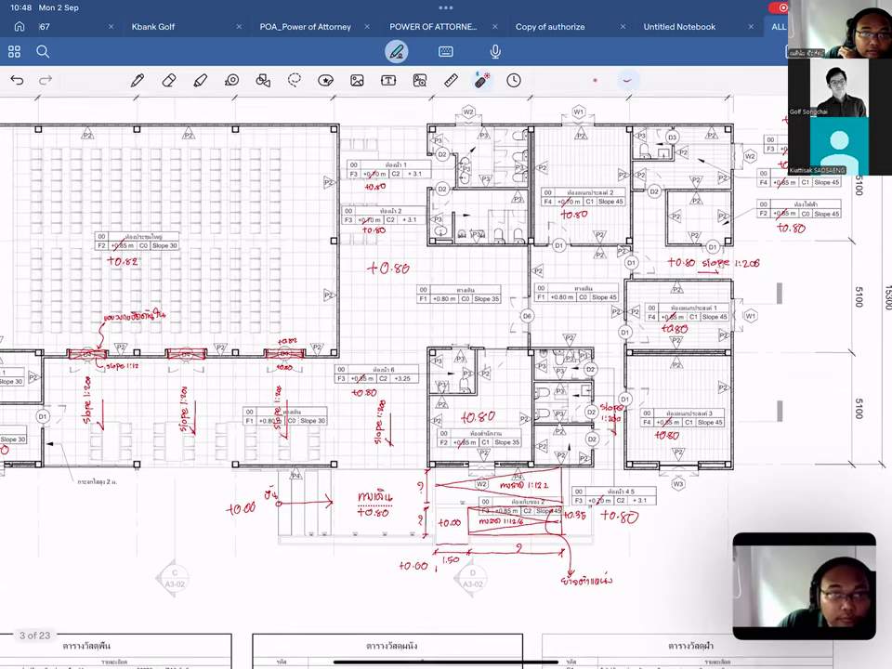
{"action": "scroll", "coordinate": [418, 325], "scroll_direction": "down", "scroll_amount": 2}
{"action": "scroll", "coordinate": [418, 326], "scroll_direction": "down", "scroll_amount": 2}
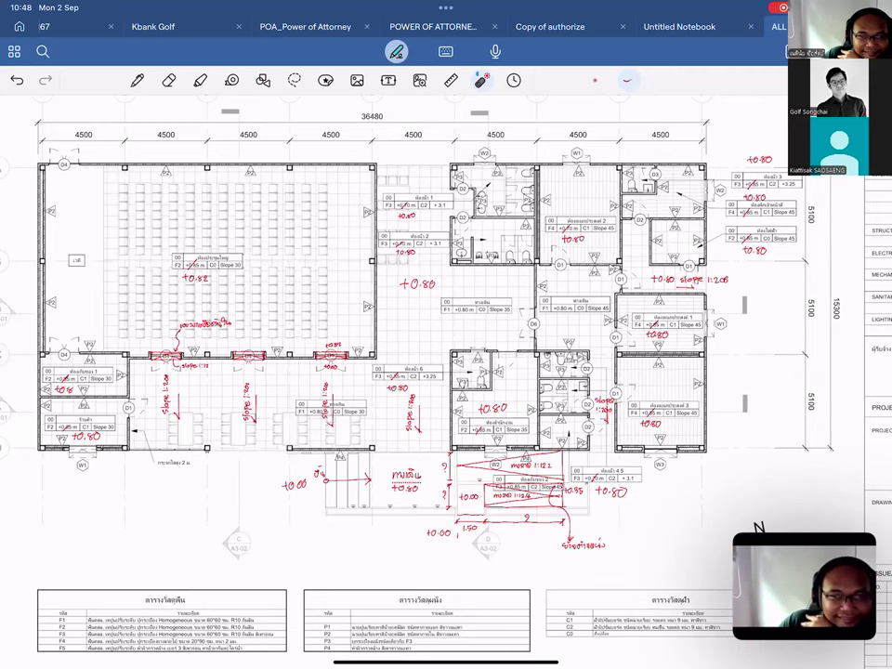
{"action": "left_click_drag", "start_coordinate": [446, 665], "coordinate": [447, 595]}
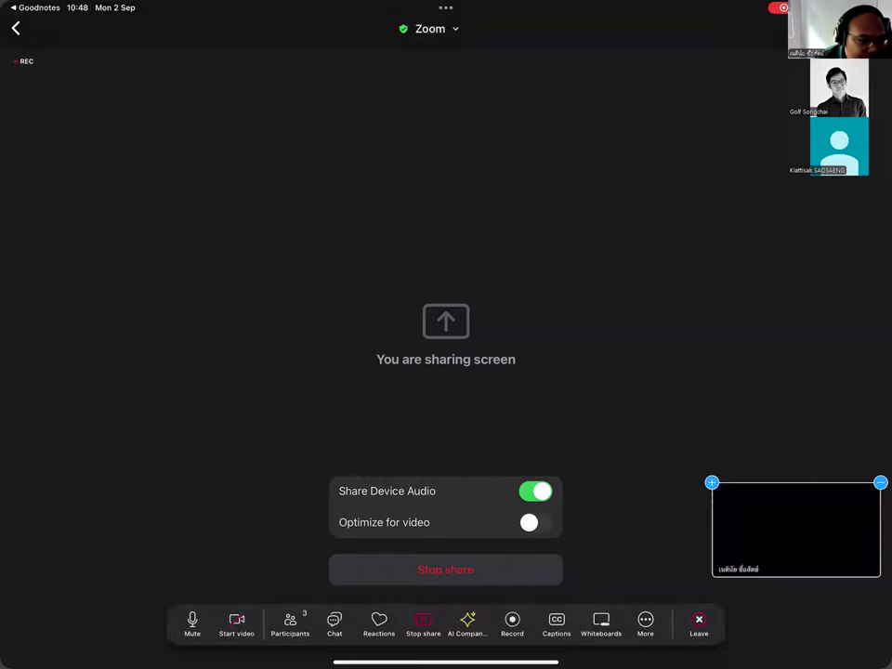
Go back from Zoom's sharing status page to the annotated floor plan in Goodnotes.
{"action": "left_click", "coordinate": [35, 7]}
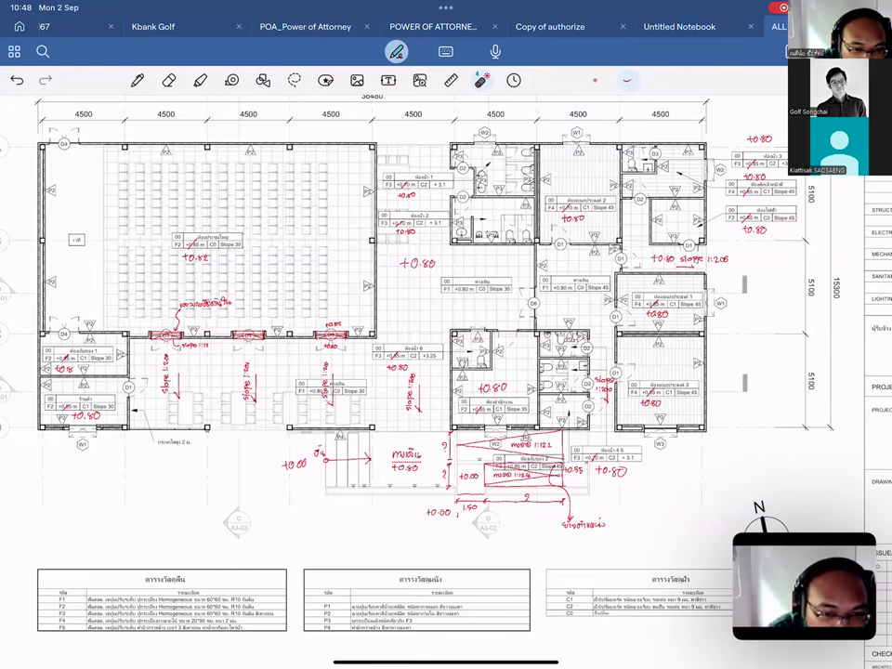
{"action": "left_click", "coordinate": [451, 163]}
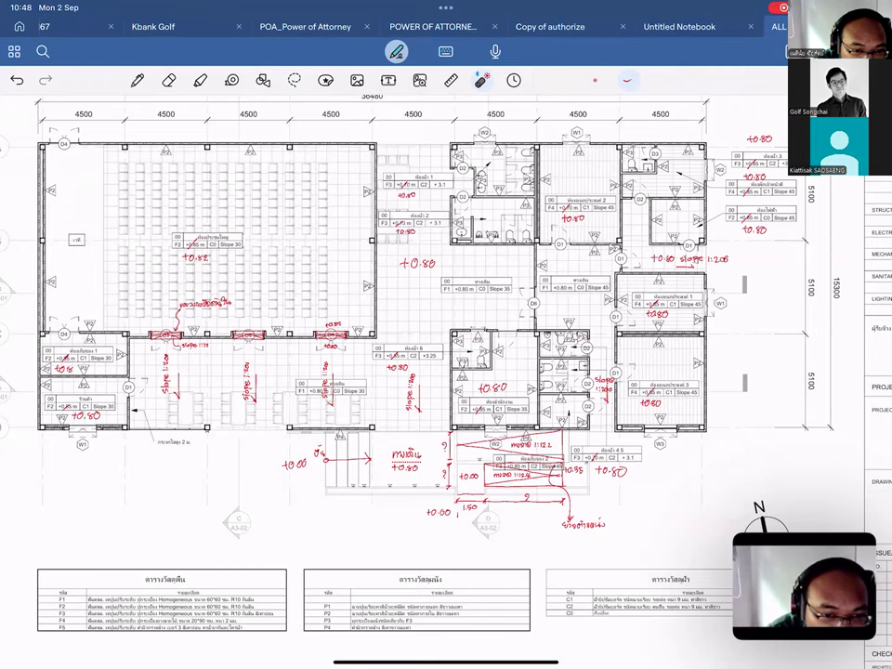
{"action": "left_click_drag", "start_coordinate": [414, 454], "coordinate": [409, 409]}
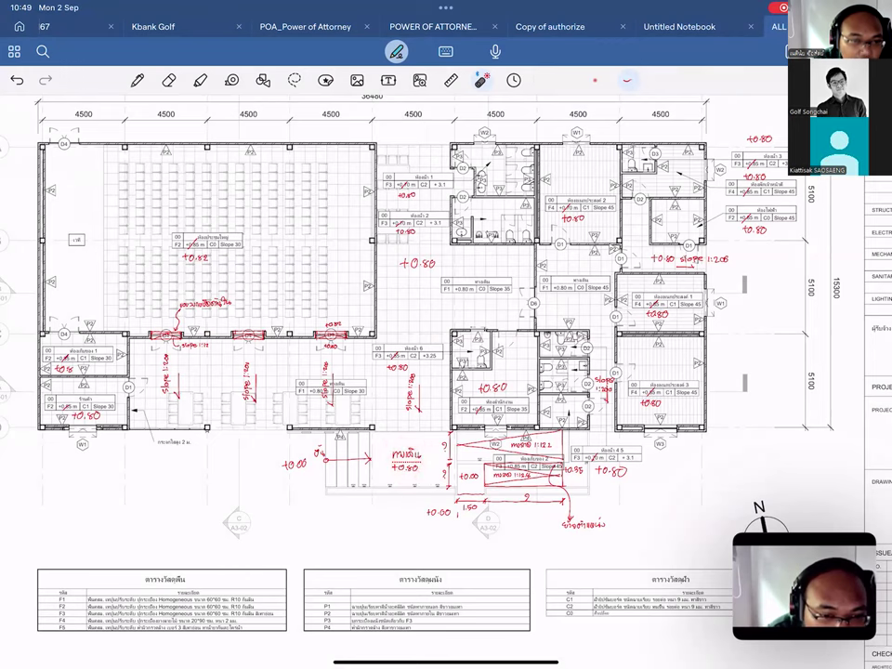
{"action": "scroll", "coordinate": [446, 335], "scroll_direction": "left", "scroll_amount": 2}
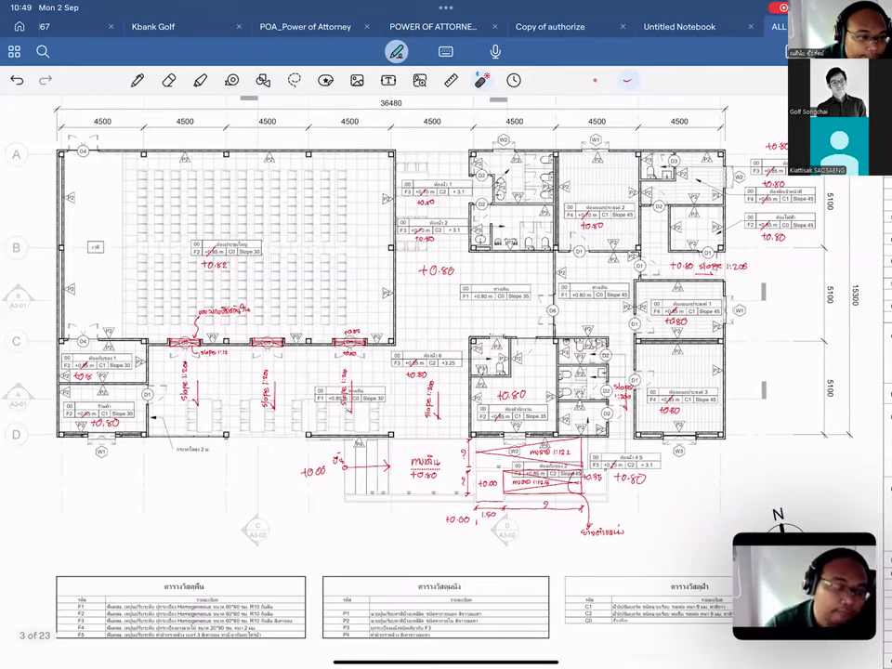
{"action": "scroll", "coordinate": [446, 334], "scroll_direction": "down", "scroll_amount": 3, "text": "ctrl"}
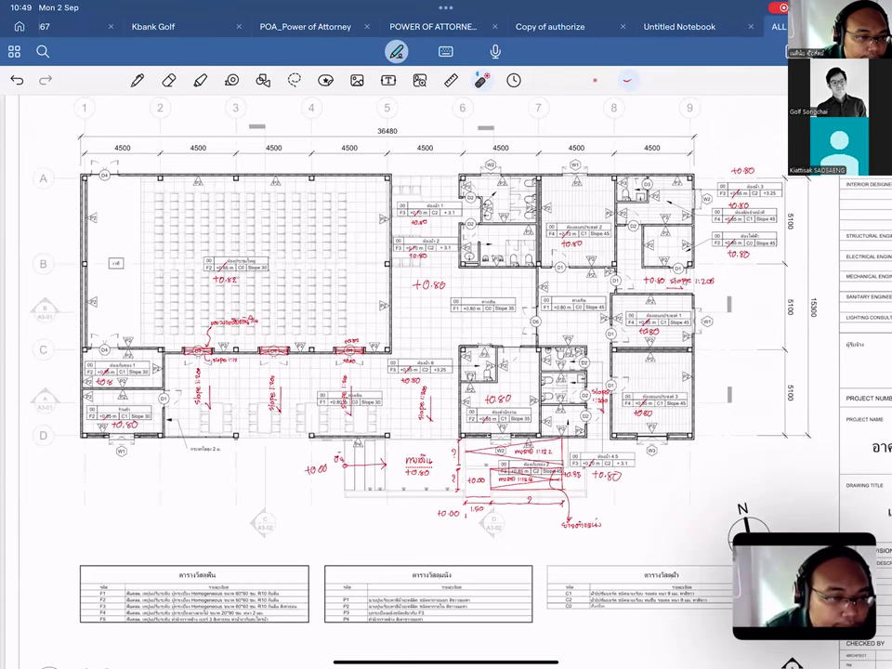
{"action": "scroll", "coordinate": [446, 335], "scroll_direction": "right", "scroll_amount": 1}
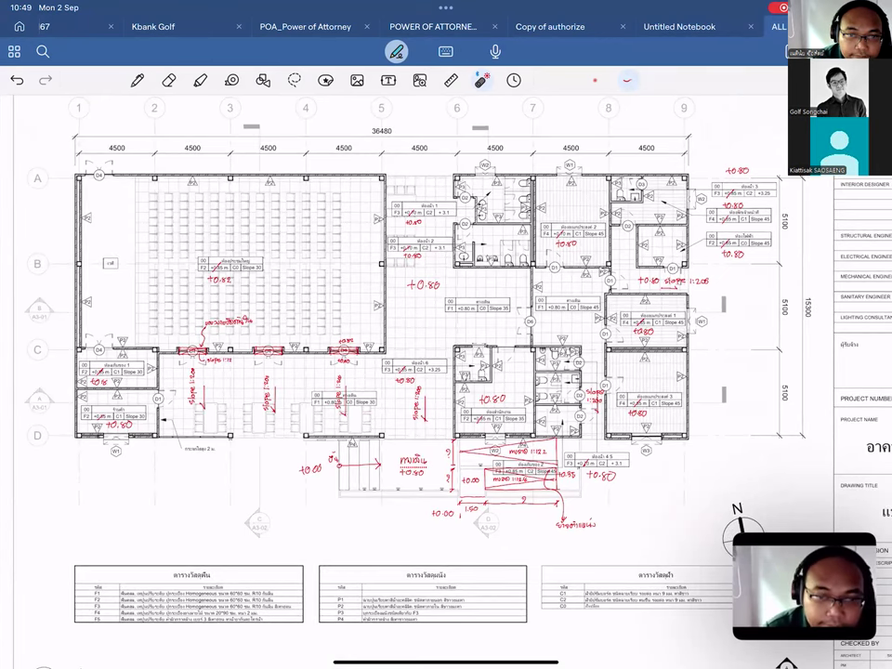
{"action": "scroll", "coordinate": [505, 195], "scroll_direction": "up", "scroll_amount": 5, "text": "ctrl"}
{"action": "left_click_drag", "start_coordinate": [481, 186], "coordinate": [511, 191]}
{"action": "mouse_move", "coordinate": [289, 259]}
{"action": "left_mouse_down"}
{"action": "mouse_move", "coordinate": [330, 238]}
{"action": "mouse_move", "coordinate": [321, 234]}
{"action": "left_mouse_up"}
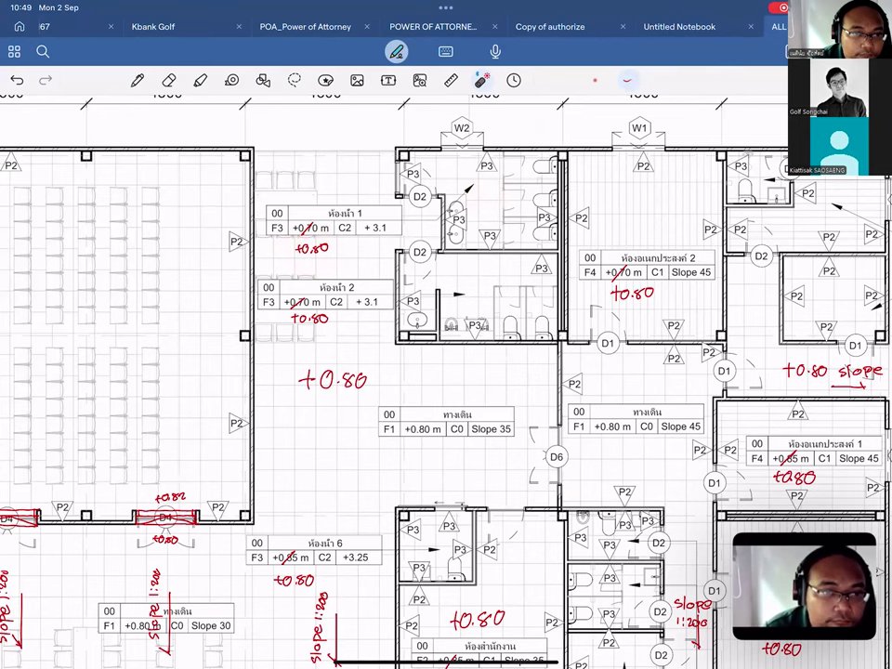
{"action": "scroll", "coordinate": [464, 197], "scroll_direction": "up", "scroll_amount": 2, "text": "ctrl"}
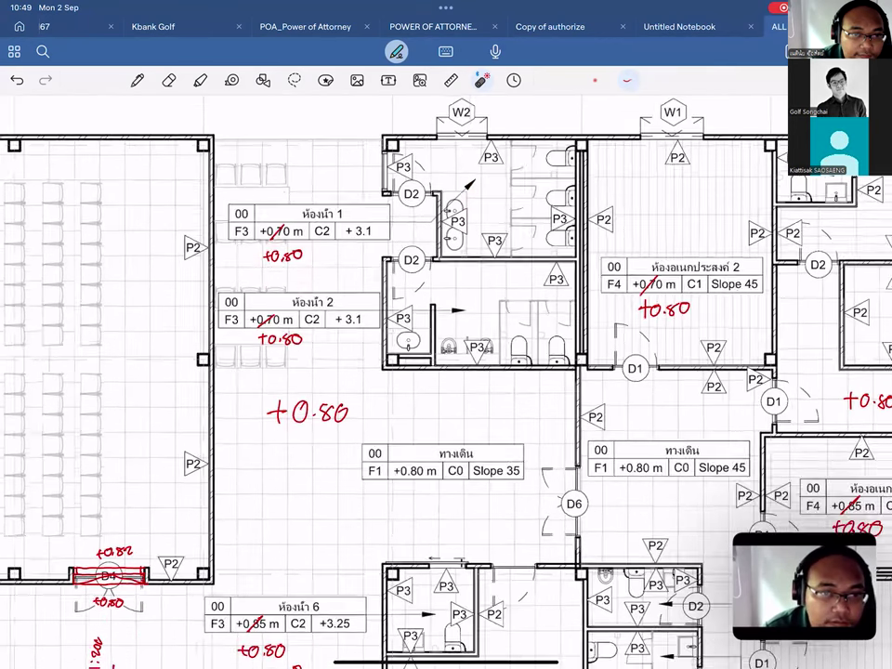
{"action": "left_click_drag", "start_coordinate": [383, 196], "coordinate": [432, 195]}
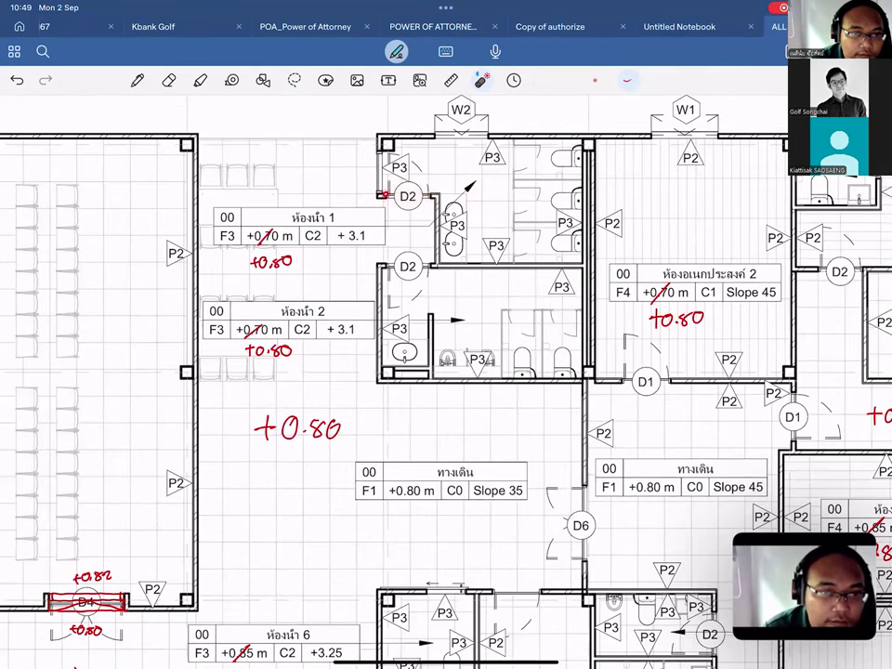
{"action": "left_click_drag", "start_coordinate": [383, 196], "coordinate": [432, 196]}
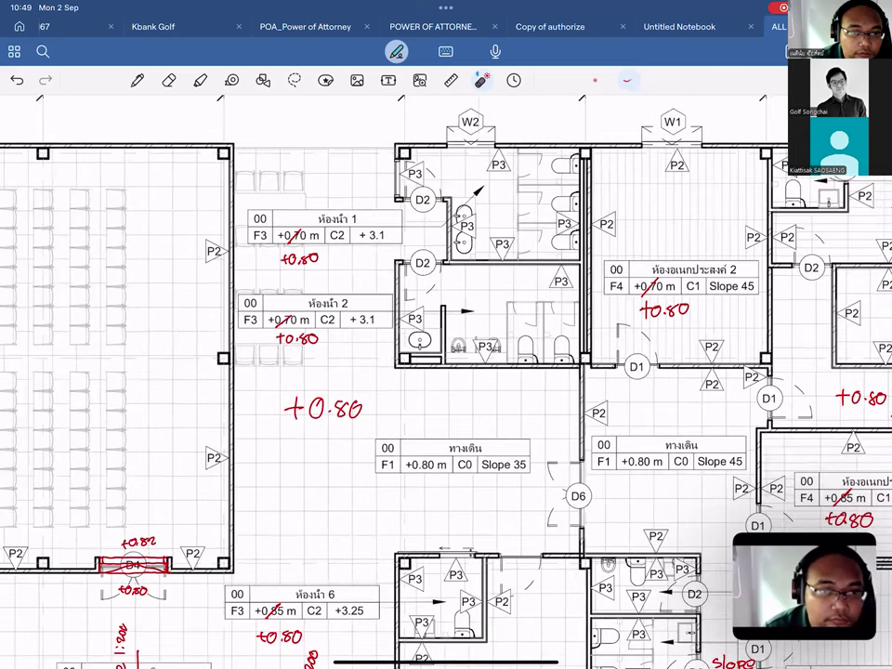
{"action": "scroll", "coordinate": [335, 279], "scroll_direction": "down", "scroll_amount": 3, "text": "ctrl"}
{"action": "scroll", "coordinate": [446, 371], "scroll_direction": "right", "scroll_amount": 5}
{"action": "left_click_drag", "start_coordinate": [743, 247], "coordinate": [725, 234]}
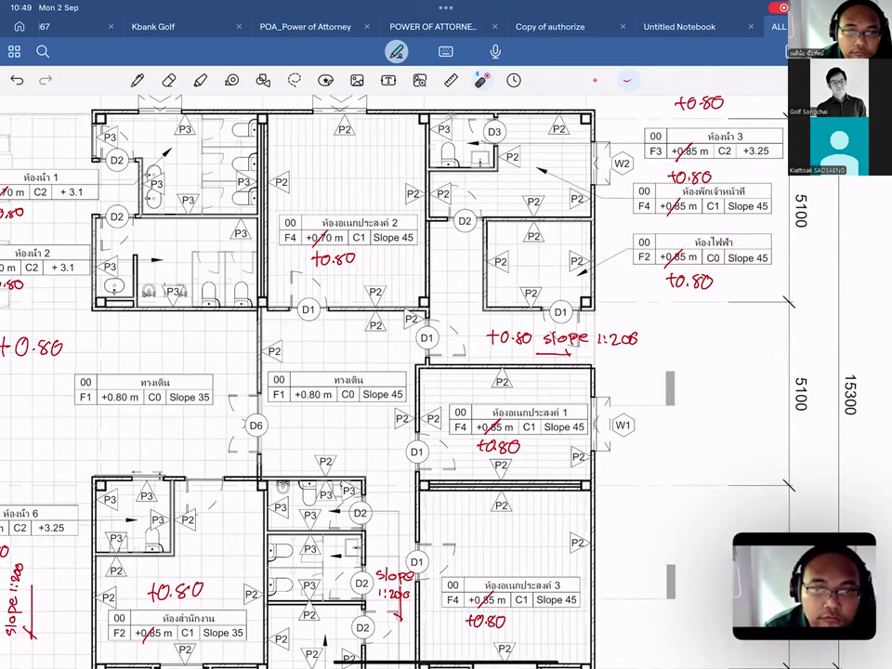
{"action": "left_click_drag", "start_coordinate": [539, 306], "coordinate": [588, 302]}
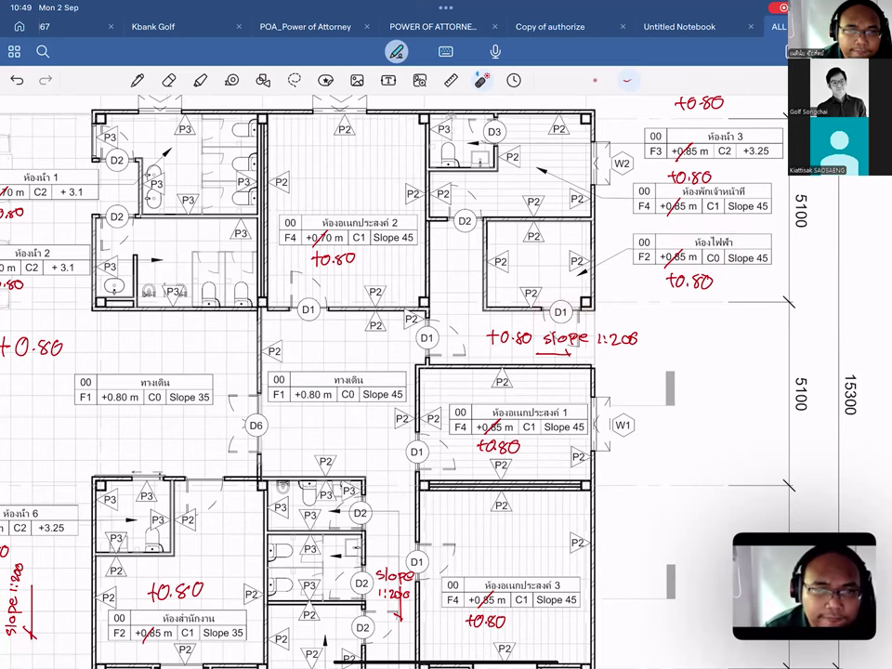
{"action": "scroll", "coordinate": [446, 372], "scroll_direction": "left", "scroll_amount": 2}
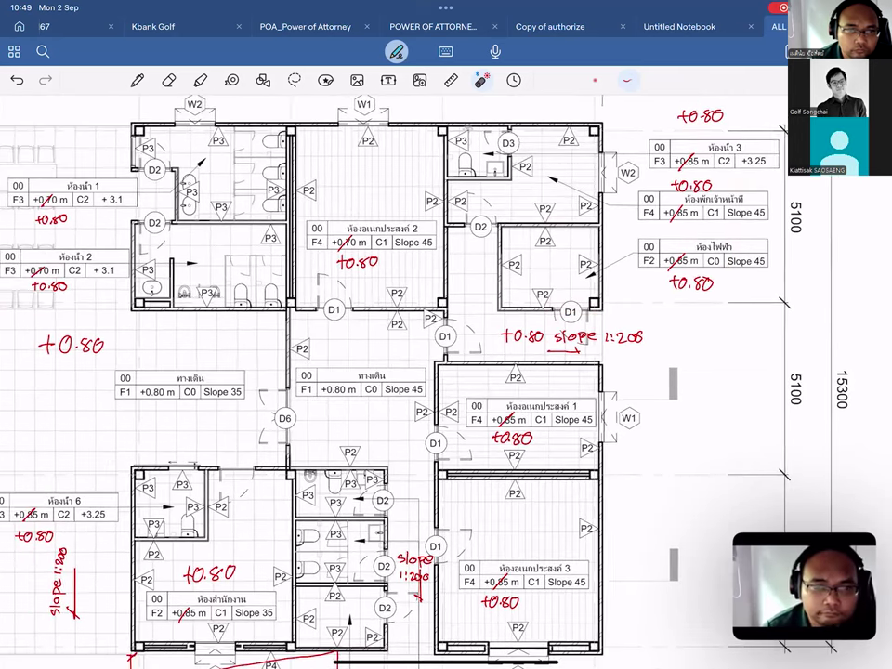
{"action": "scroll", "coordinate": [335, 372], "scroll_direction": "left", "scroll_amount": 1}
{"action": "scroll", "coordinate": [335, 372], "scroll_direction": "left", "scroll_amount": 3}
{"action": "scroll", "coordinate": [335, 372], "scroll_direction": "left", "scroll_amount": 3}
{"action": "scroll", "coordinate": [335, 371], "scroll_direction": "left", "scroll_amount": 2}
{"action": "scroll", "coordinate": [335, 372], "scroll_direction": "left", "scroll_amount": 1}
{"action": "scroll", "coordinate": [335, 372], "scroll_direction": "left", "scroll_amount": 5}
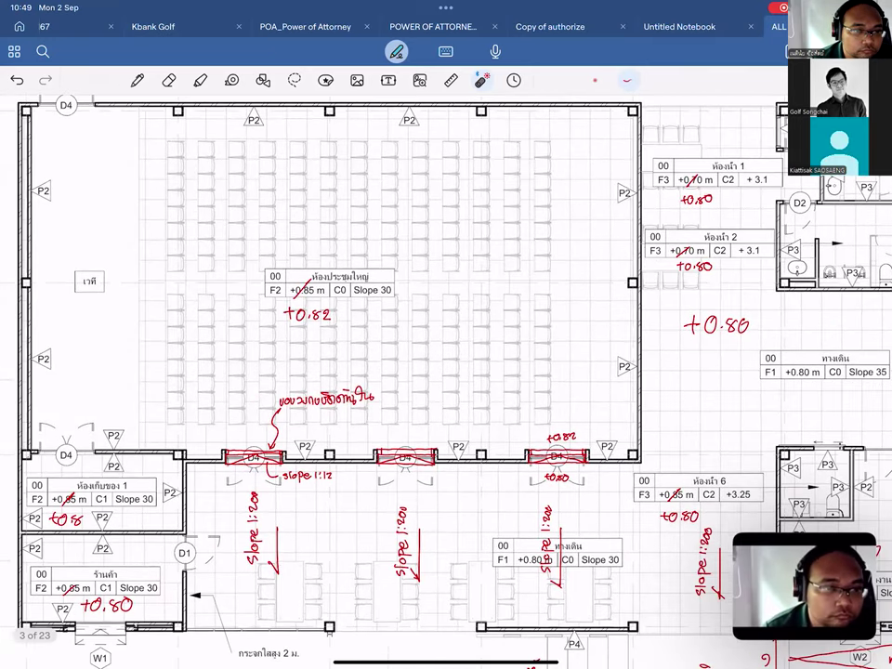
{"action": "mouse_move", "coordinate": [333, 300]}
{"action": "left_mouse_down"}
{"action": "mouse_move", "coordinate": [312, 335]}
{"action": "mouse_move", "coordinate": [336, 303]}
{"action": "left_mouse_up"}
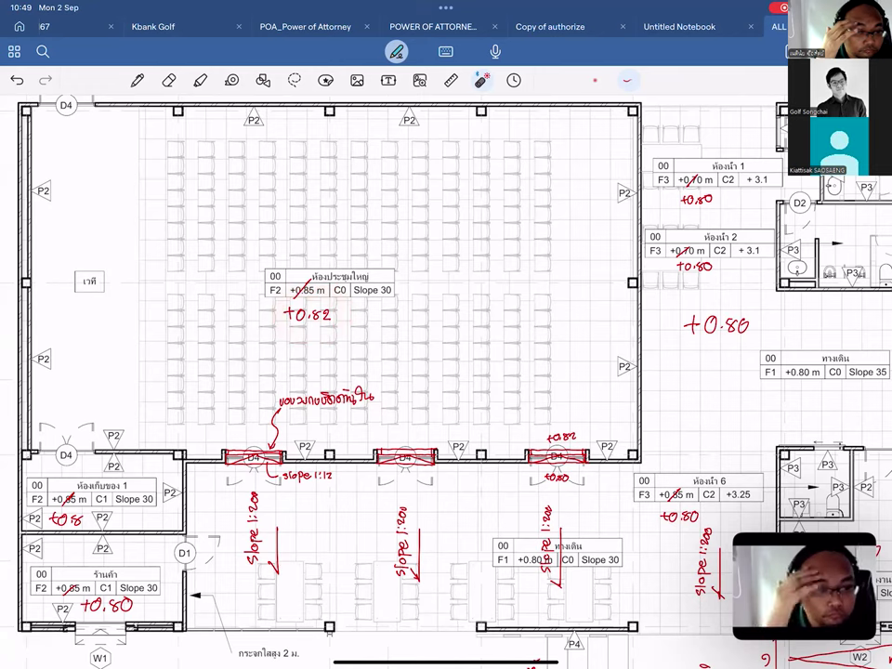
{"action": "left_click_drag", "start_coordinate": [330, 301], "coordinate": [333, 302]}
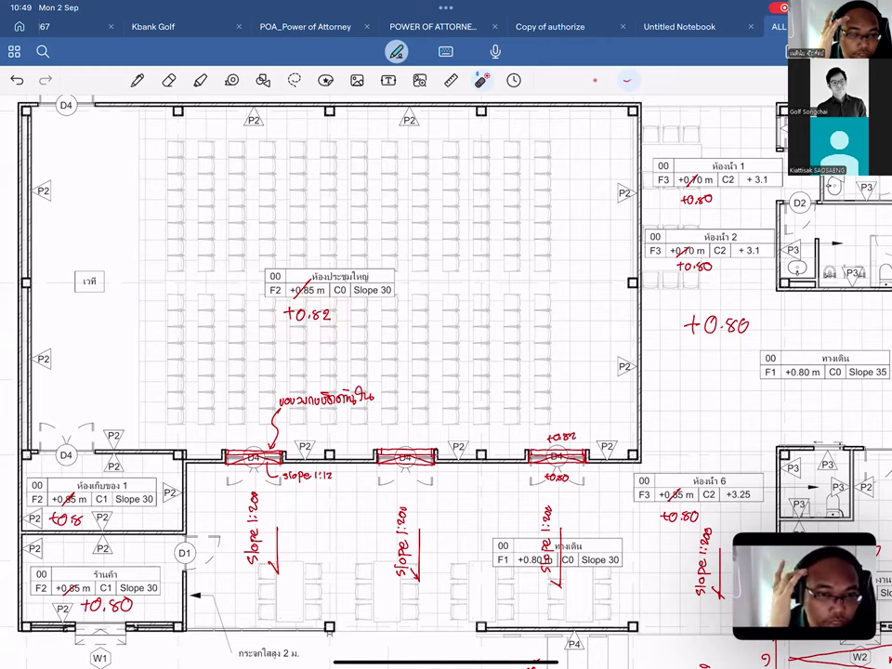
{"action": "left_click_drag", "start_coordinate": [254, 458], "coordinate": [65, 426]}
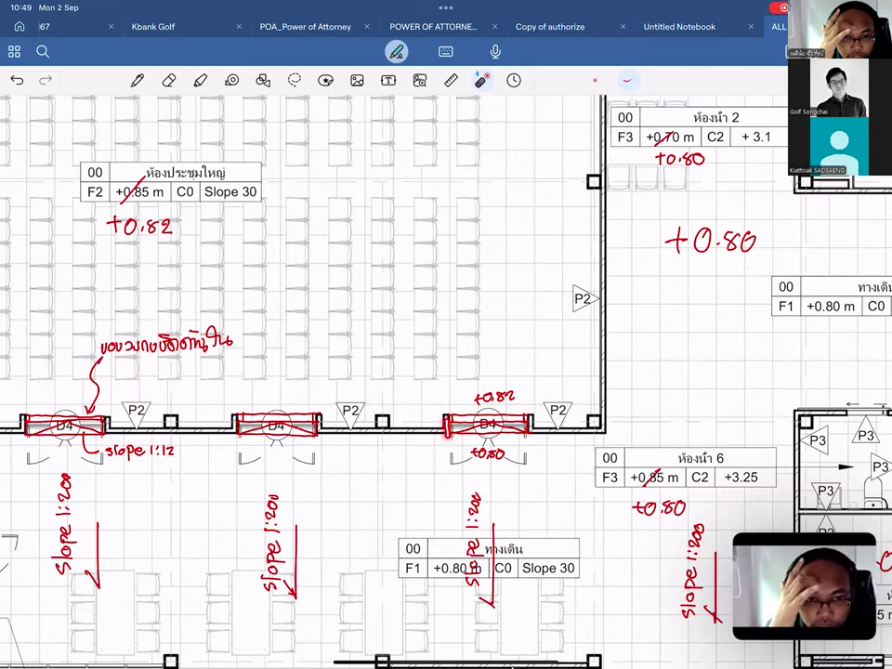
{"action": "left_click_drag", "start_coordinate": [448, 418], "coordinate": [446, 435]}
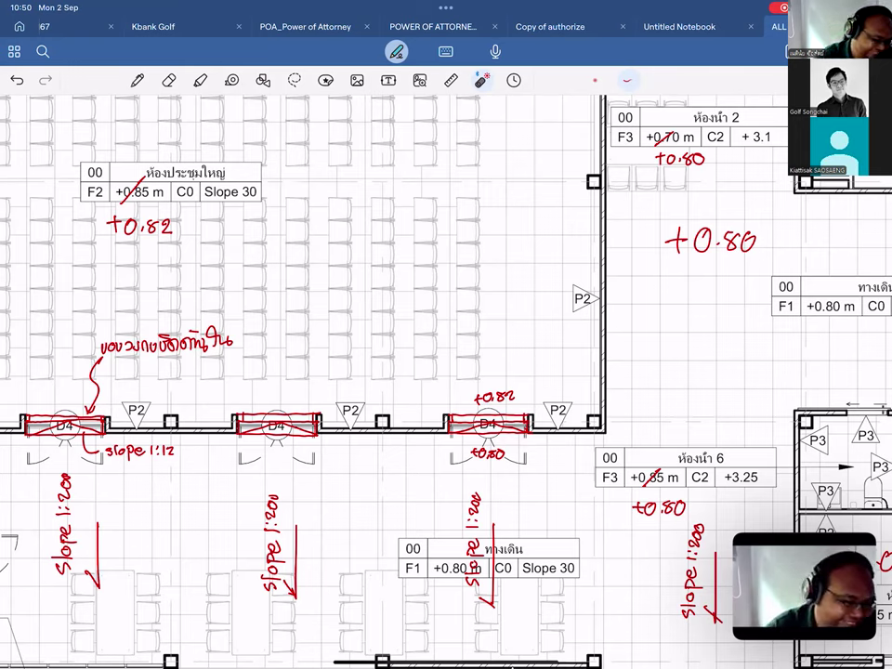
{"action": "left_click_drag", "start_coordinate": [447, 417], "coordinate": [531, 434]}
{"action": "key", "text": "ctrl+z"}
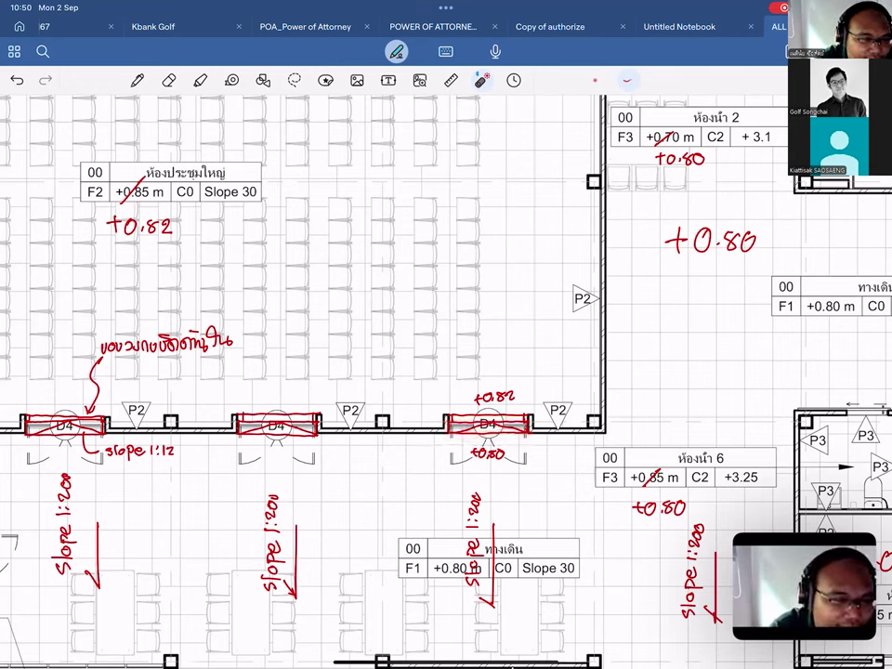
{"action": "left_click_drag", "start_coordinate": [445, 417], "coordinate": [531, 429]}
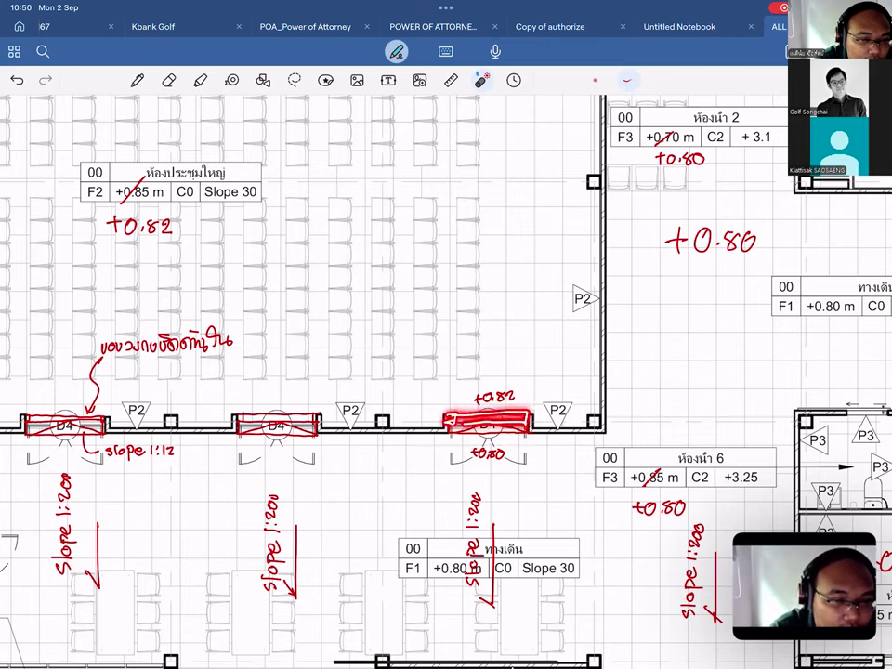
{"action": "key", "text": "ctrl+z"}
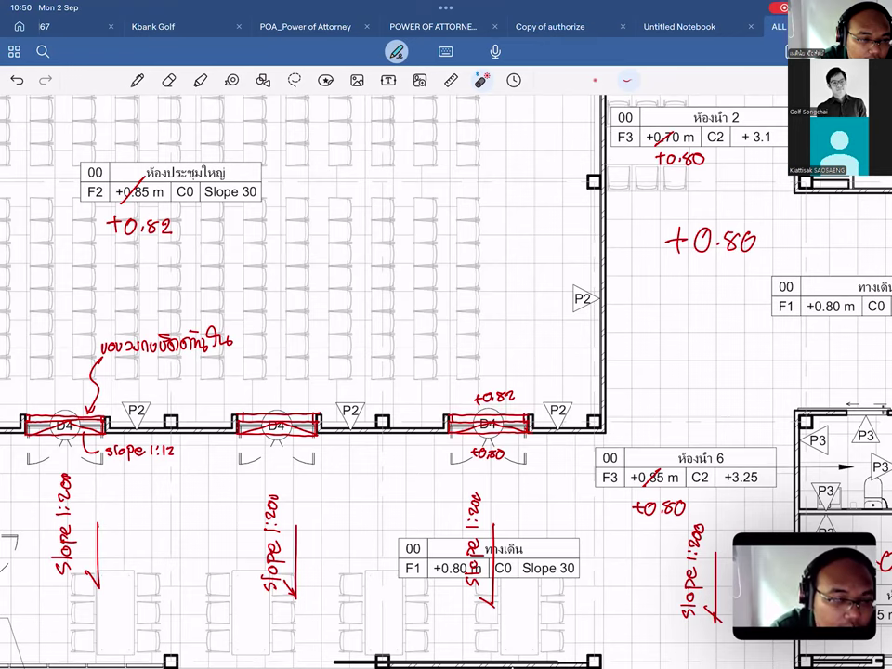
{"action": "left_click_drag", "start_coordinate": [478, 479], "coordinate": [477, 404]}
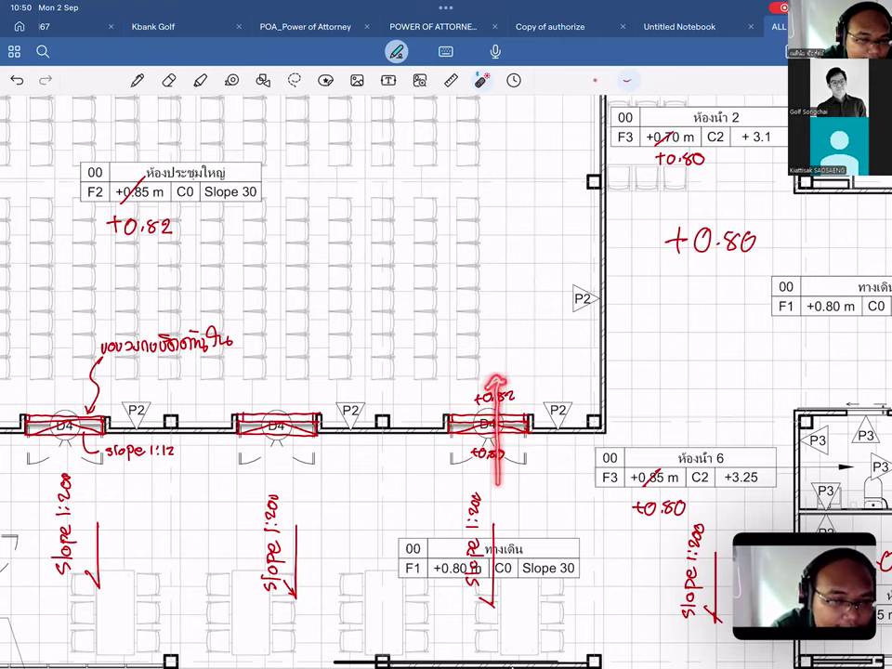
{"action": "left_click_drag", "start_coordinate": [267, 448], "coordinate": [278, 407]}
{"action": "left_click_drag", "start_coordinate": [63, 461], "coordinate": [58, 400]}
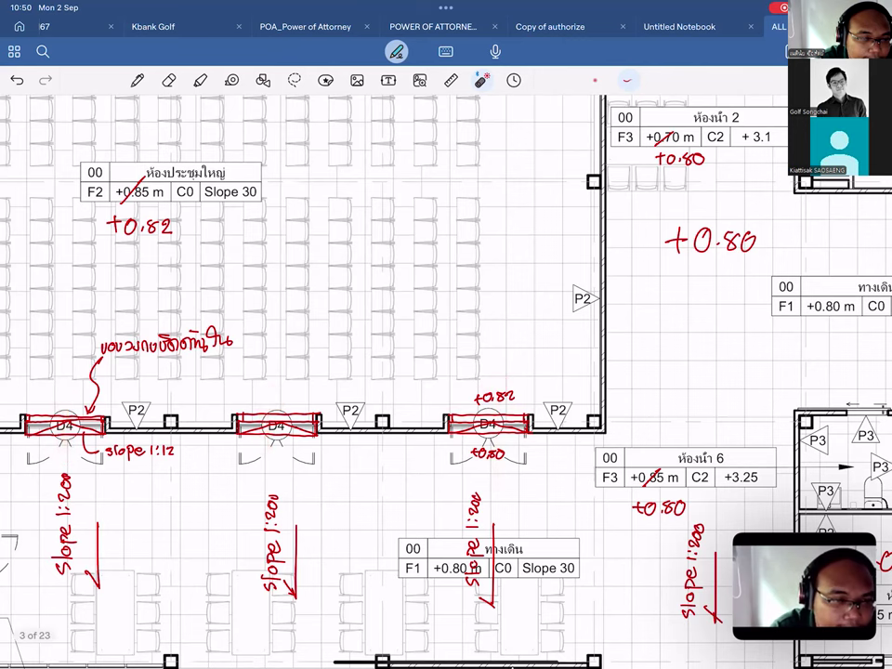
{"action": "scroll", "coordinate": [547, 240], "scroll_direction": "down", "scroll_amount": 2, "text": "ctrl"}
{"action": "left_click_drag", "start_coordinate": [139, 426], "coordinate": [174, 446]}
{"action": "mouse_move", "coordinate": [330, 449]}
{"action": "left_mouse_down"}
{"action": "mouse_move", "coordinate": [368, 535]}
{"action": "mouse_move", "coordinate": [350, 465]}
{"action": "left_mouse_up"}
{"action": "left_click_drag", "start_coordinate": [510, 449], "coordinate": [530, 470]}
{"action": "mouse_move", "coordinate": [683, 491]}
{"action": "left_mouse_down"}
{"action": "mouse_move", "coordinate": [662, 595]}
{"action": "mouse_move", "coordinate": [699, 520]}
{"action": "left_mouse_up"}
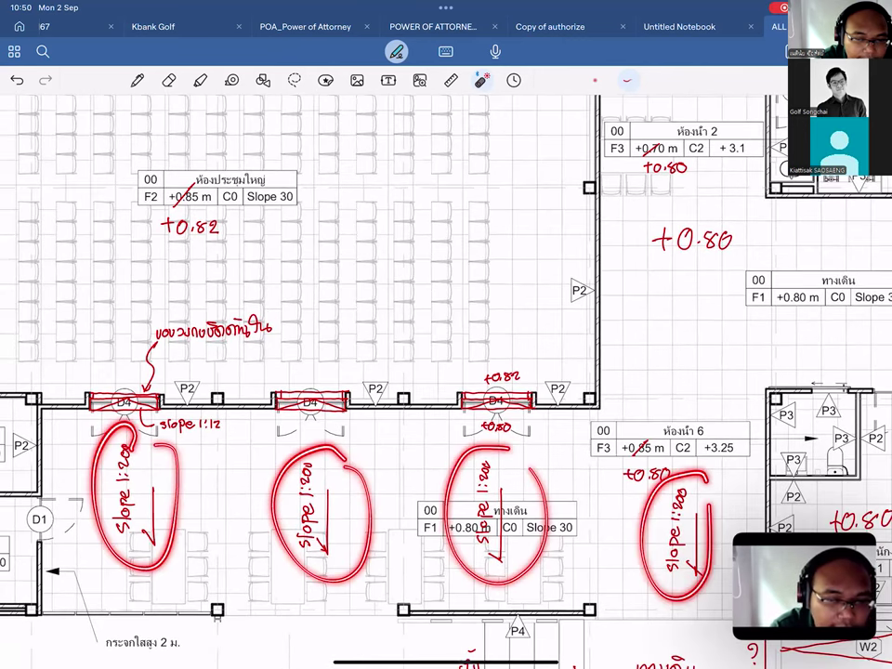
{"action": "scroll", "coordinate": [465, 491], "scroll_direction": "down", "scroll_amount": 2, "text": "ctrl"}
{"action": "scroll", "coordinate": [447, 391], "scroll_direction": "down", "scroll_amount": 5, "text": "ctrl"}
{"action": "left_click_drag", "start_coordinate": [488, 245], "coordinate": [488, 322]}
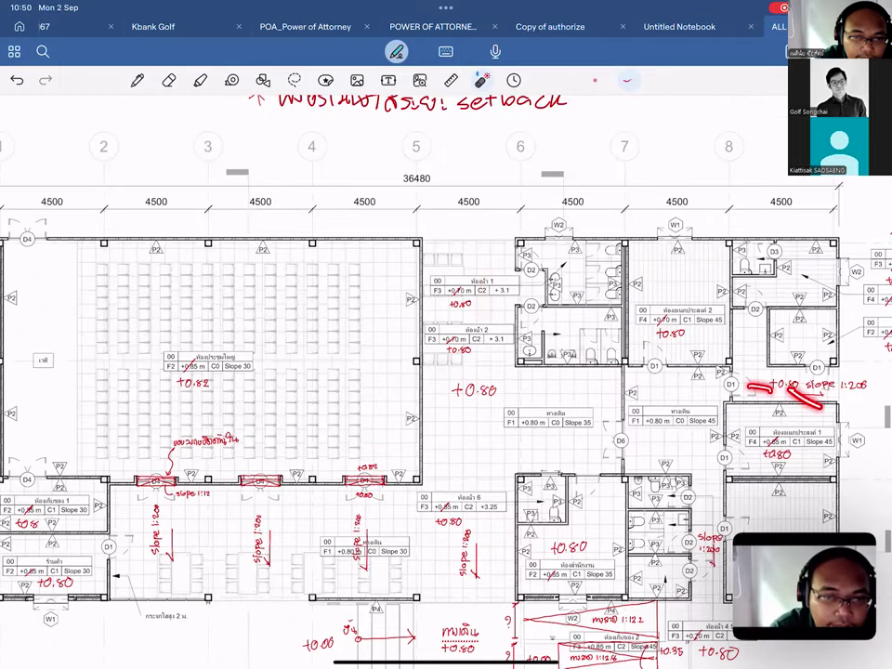
Circle the +0.80 slope 1:200 note in red, then move on to the ceiling plan sheet.
{"action": "left_click_drag", "start_coordinate": [748, 384], "coordinate": [790, 367]}
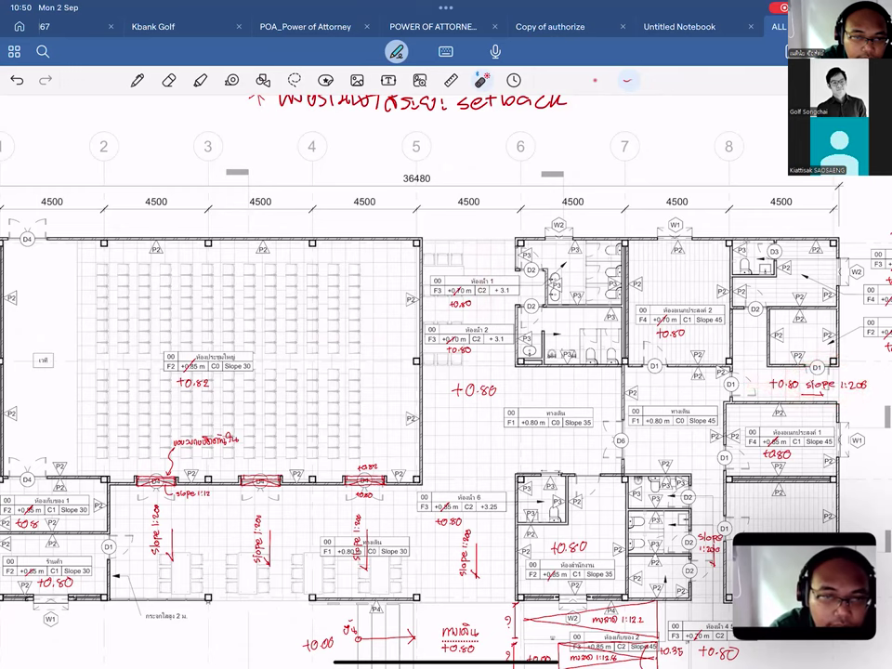
{"action": "scroll", "coordinate": [446, 390], "scroll_direction": "down", "scroll_amount": 1}
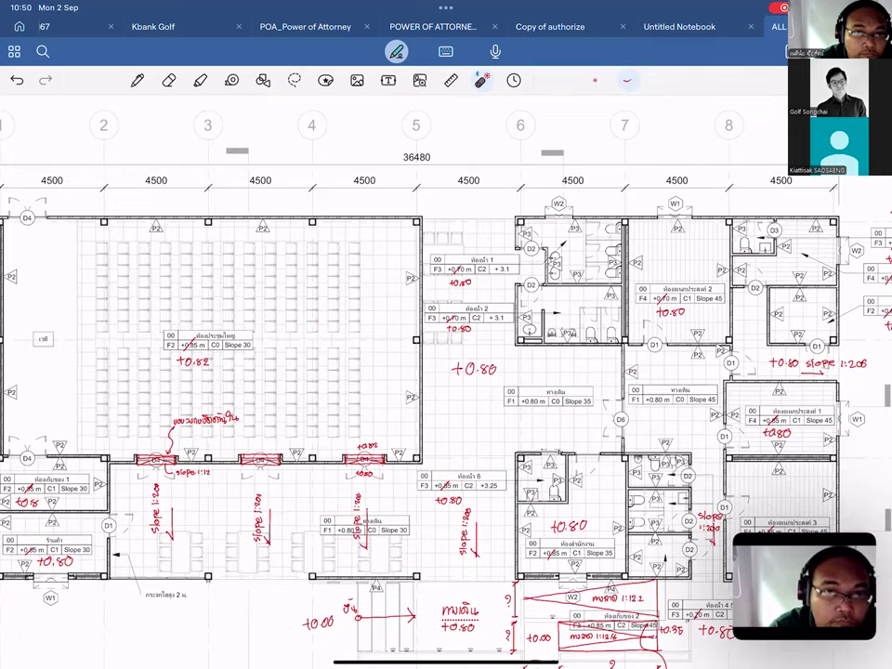
{"action": "scroll", "coordinate": [446, 372], "scroll_direction": "down", "scroll_amount": 2, "text": "ctrl"}
{"action": "scroll", "coordinate": [446, 372], "scroll_direction": "down", "scroll_amount": 2, "text": "ctrl"}
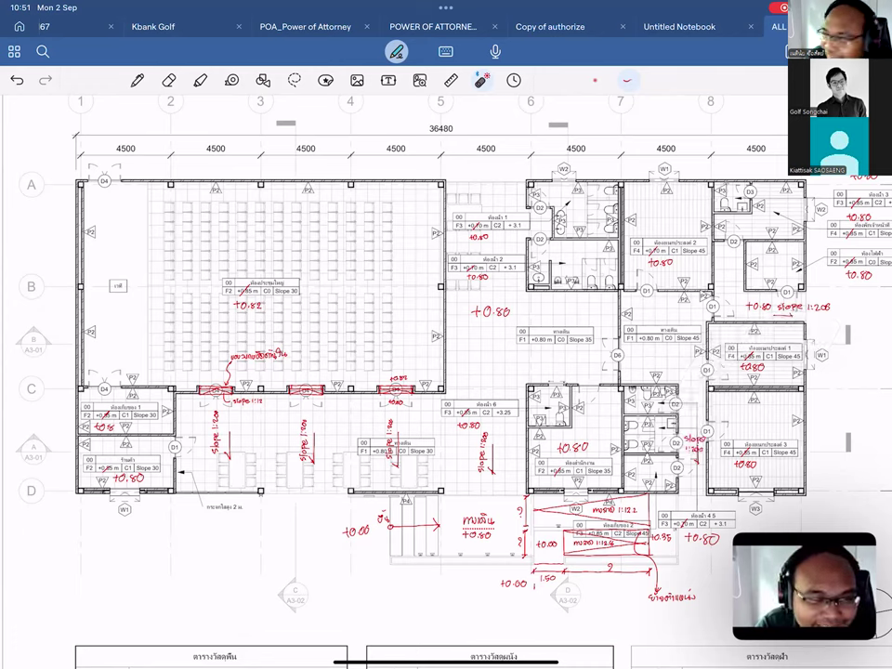
{"action": "left_click_drag", "start_coordinate": [690, 433], "coordinate": [699, 456]}
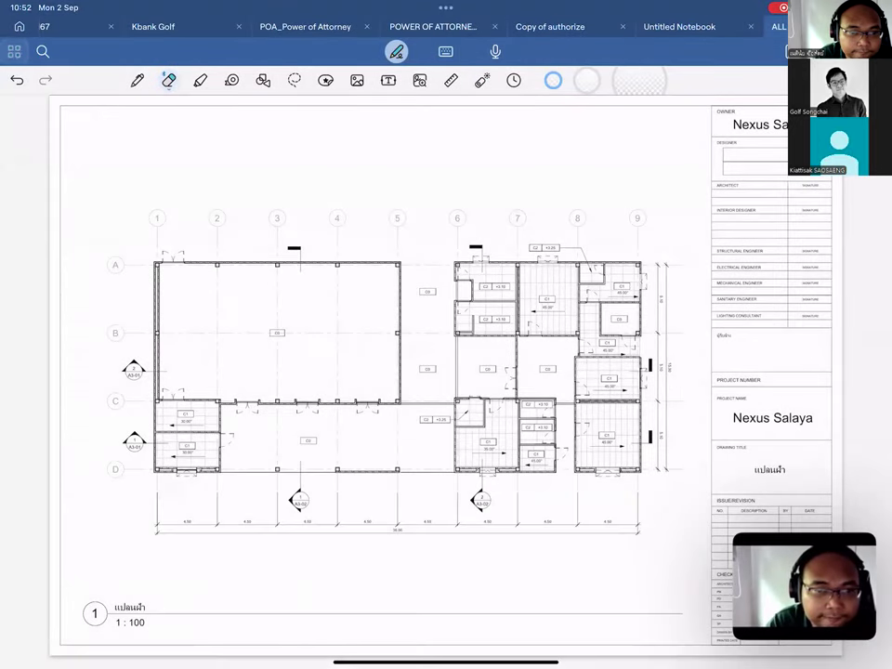
Jump to page 19, the stair and ramp detail sheet, from the page thumbnails.
{"action": "scroll", "coordinate": [446, 372], "scroll_direction": "down", "scroll_amount": 10}
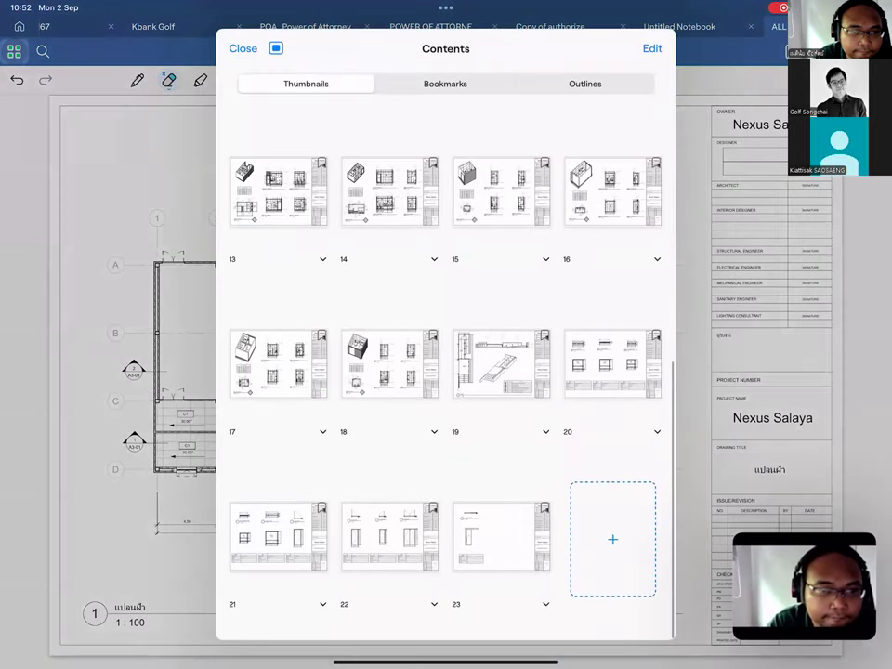
{"action": "left_click", "coordinate": [501, 363]}
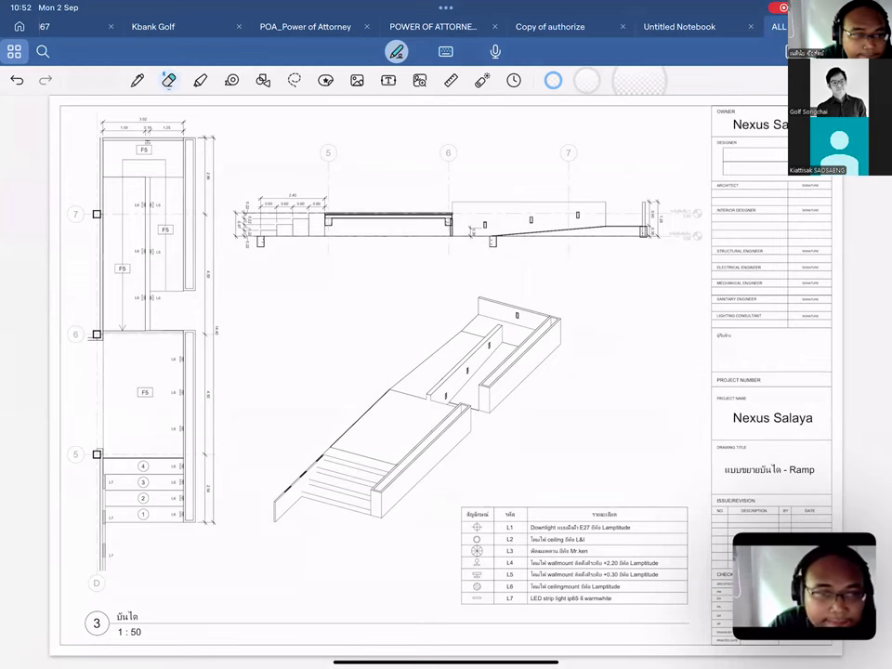
{"action": "mouse_move", "coordinate": [197, 136]}
{"action": "left_mouse_down"}
{"action": "mouse_move", "coordinate": [59, 235]}
{"action": "mouse_move", "coordinate": [218, 277]}
{"action": "left_mouse_up"}
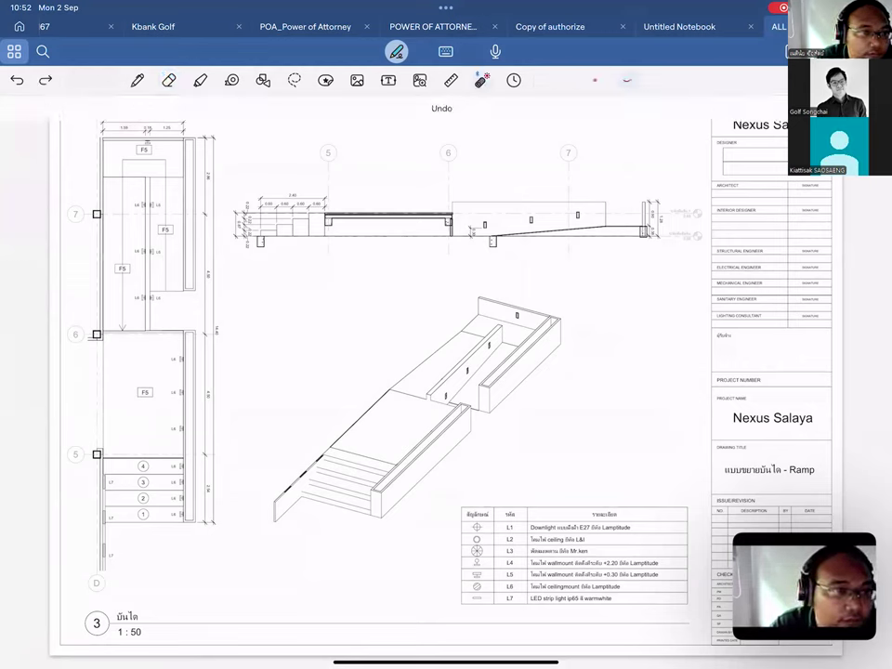
{"action": "mouse_move", "coordinate": [168, 175]}
{"action": "left_mouse_down"}
{"action": "mouse_move", "coordinate": [154, 283]}
{"action": "mouse_move", "coordinate": [182, 283]}
{"action": "left_mouse_up"}
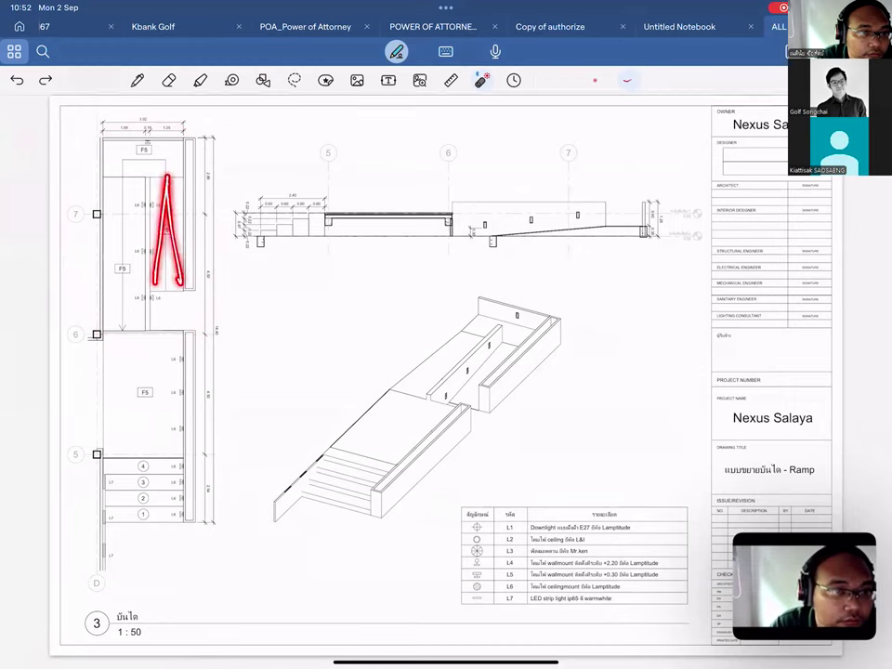
{"action": "mouse_move", "coordinate": [107, 174]}
{"action": "left_mouse_down"}
{"action": "mouse_move", "coordinate": [115, 332]}
{"action": "mouse_move", "coordinate": [147, 176]}
{"action": "left_mouse_up"}
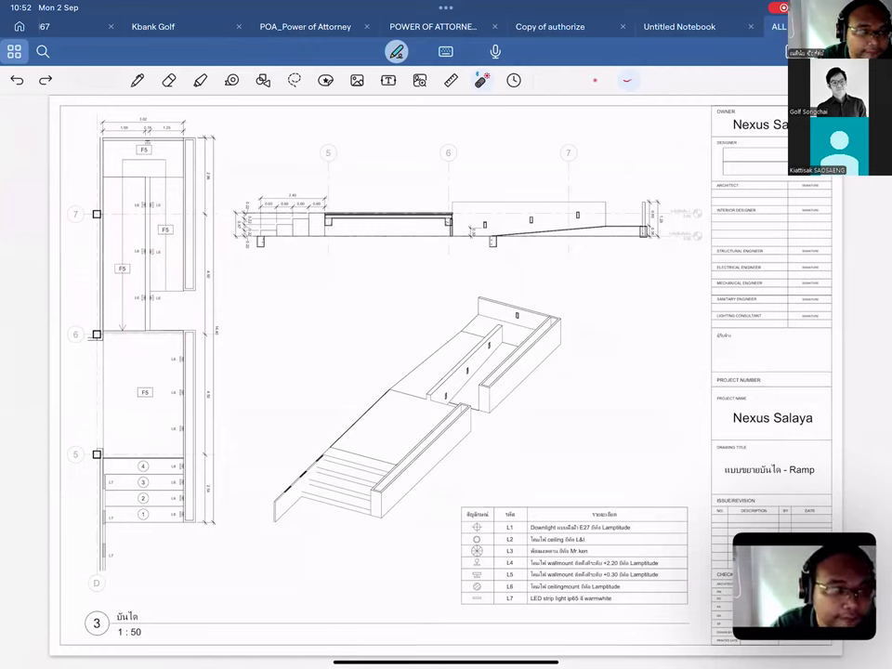
{"action": "left_click_drag", "start_coordinate": [132, 160], "coordinate": [174, 170]}
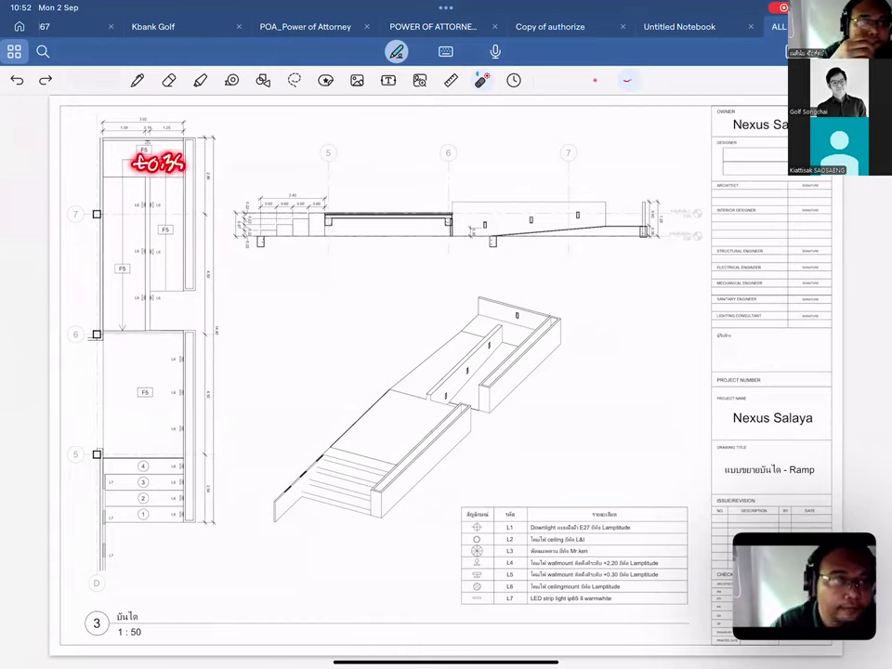
{"action": "left_click_drag", "start_coordinate": [127, 357], "coordinate": [130, 369]}
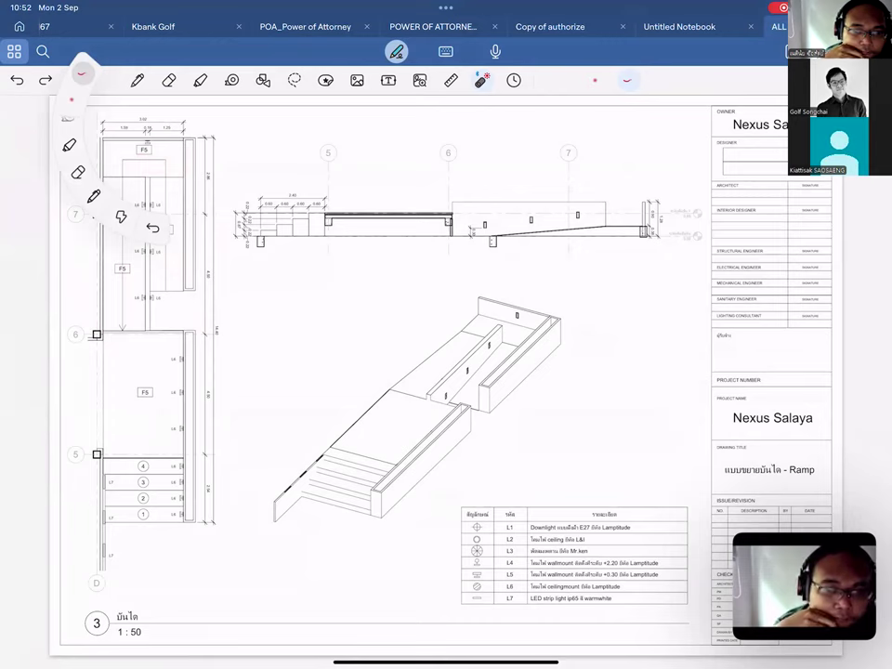
{"action": "mouse_move", "coordinate": [534, 318]}
{"action": "left_mouse_down"}
{"action": "mouse_move", "coordinate": [478, 300]}
{"action": "mouse_move", "coordinate": [458, 423]}
{"action": "left_mouse_up"}
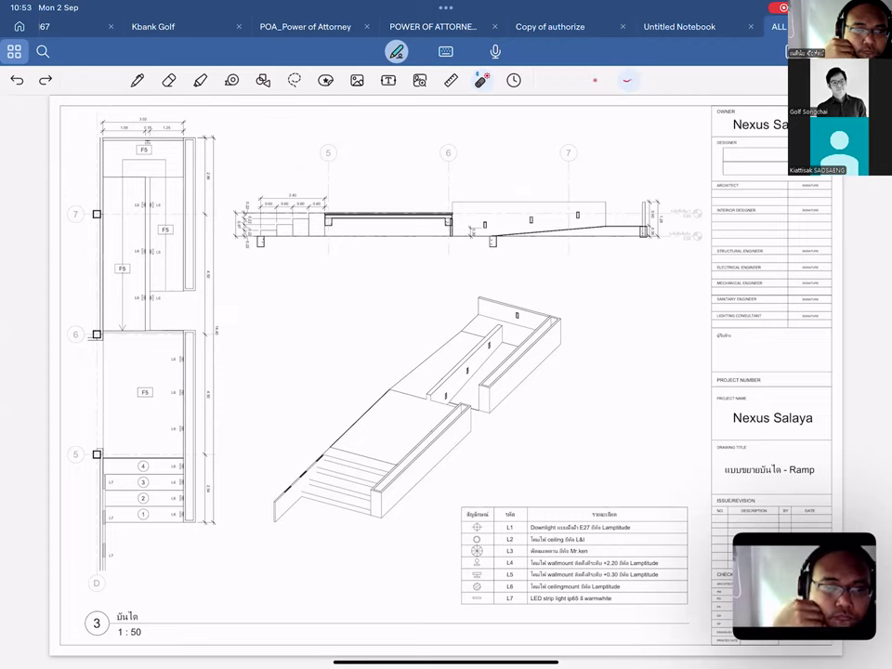
{"action": "mouse_move", "coordinate": [172, 212]}
{"action": "left_mouse_down"}
{"action": "mouse_move", "coordinate": [166, 216]}
{"action": "mouse_move", "coordinate": [244, 191]}
{"action": "left_mouse_up"}
{"action": "left_click_drag", "start_coordinate": [187, 183], "coordinate": [187, 199]}
{"action": "left_click_drag", "start_coordinate": [244, 186], "coordinate": [320, 175]}
{"action": "mouse_move", "coordinate": [75, 267]}
{"action": "left_mouse_down"}
{"action": "mouse_move", "coordinate": [124, 267]}
{"action": "mouse_move", "coordinate": [113, 275]}
{"action": "left_mouse_up"}
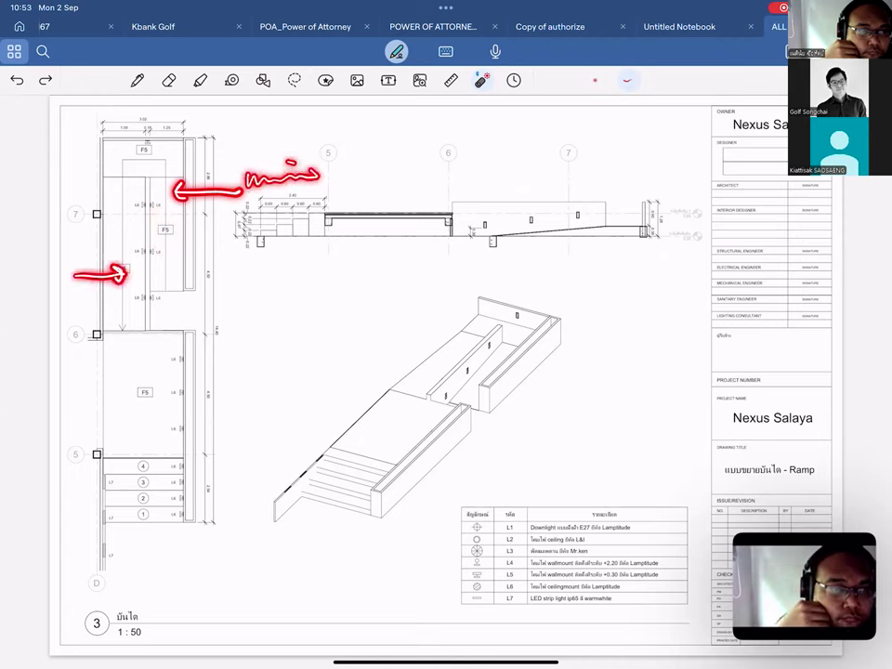
{"action": "mouse_move", "coordinate": [563, 185]}
{"action": "left_mouse_down"}
{"action": "mouse_move", "coordinate": [564, 225]}
{"action": "mouse_move", "coordinate": [567, 218]}
{"action": "left_mouse_up"}
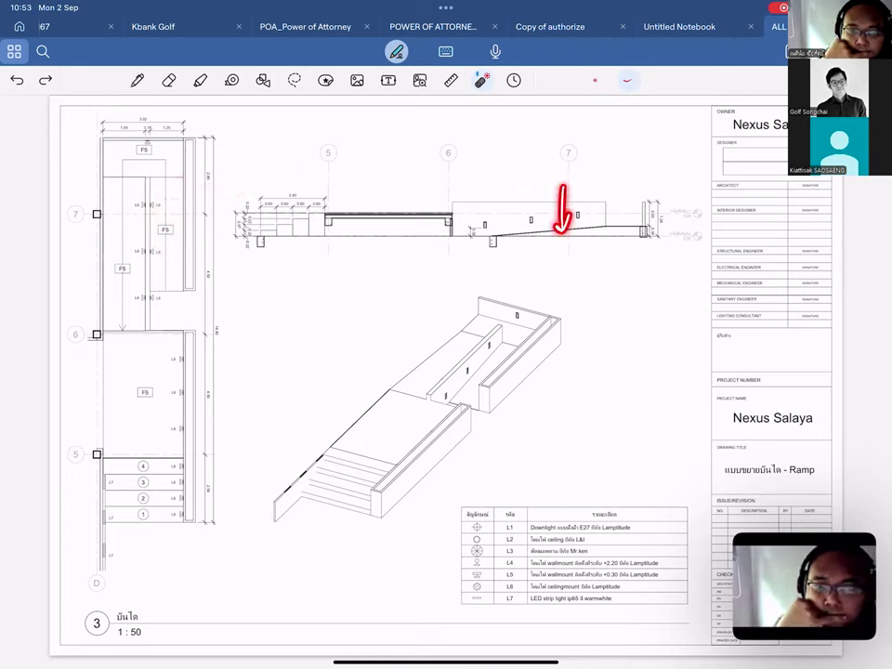
{"action": "left_click_drag", "start_coordinate": [509, 184], "coordinate": [505, 219]}
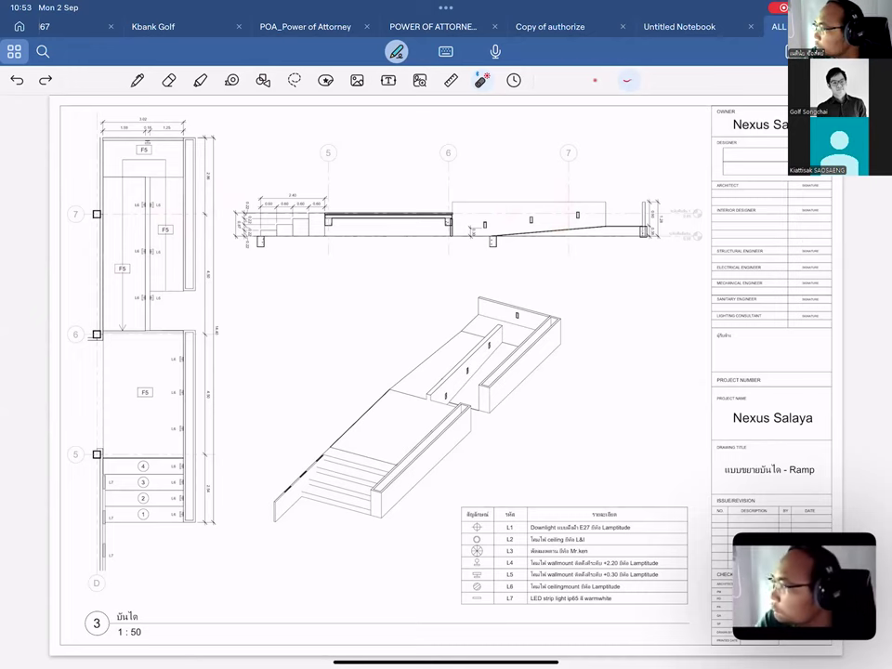
{"action": "mouse_move", "coordinate": [322, 194]}
{"action": "left_mouse_down"}
{"action": "mouse_move", "coordinate": [259, 255]}
{"action": "mouse_move", "coordinate": [289, 185]}
{"action": "mouse_move", "coordinate": [316, 204]}
{"action": "mouse_move", "coordinate": [323, 195]}
{"action": "left_mouse_up"}
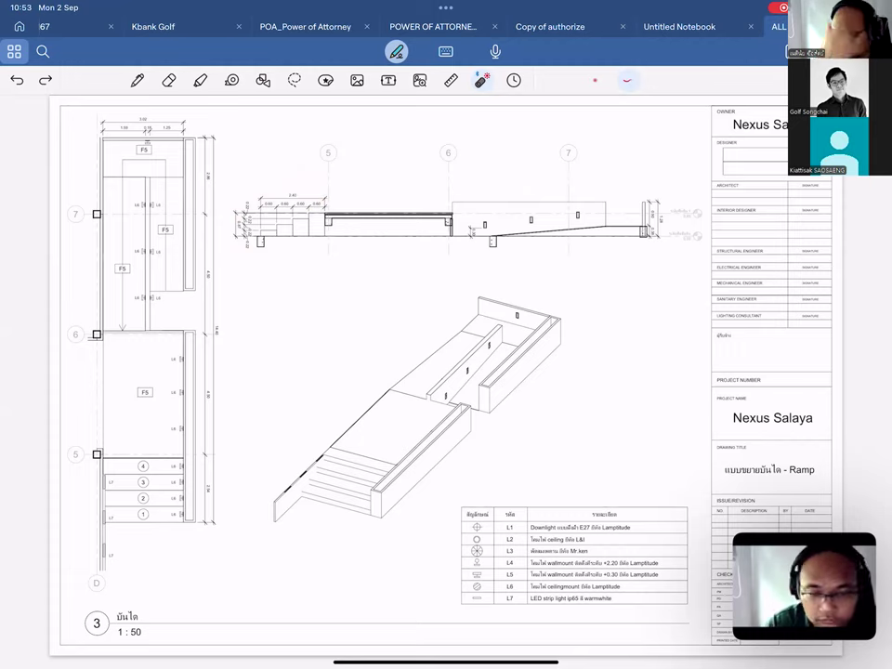
{"action": "left_click_drag", "start_coordinate": [318, 190], "coordinate": [317, 212]}
{"action": "left_click_drag", "start_coordinate": [185, 455], "coordinate": [165, 431]}
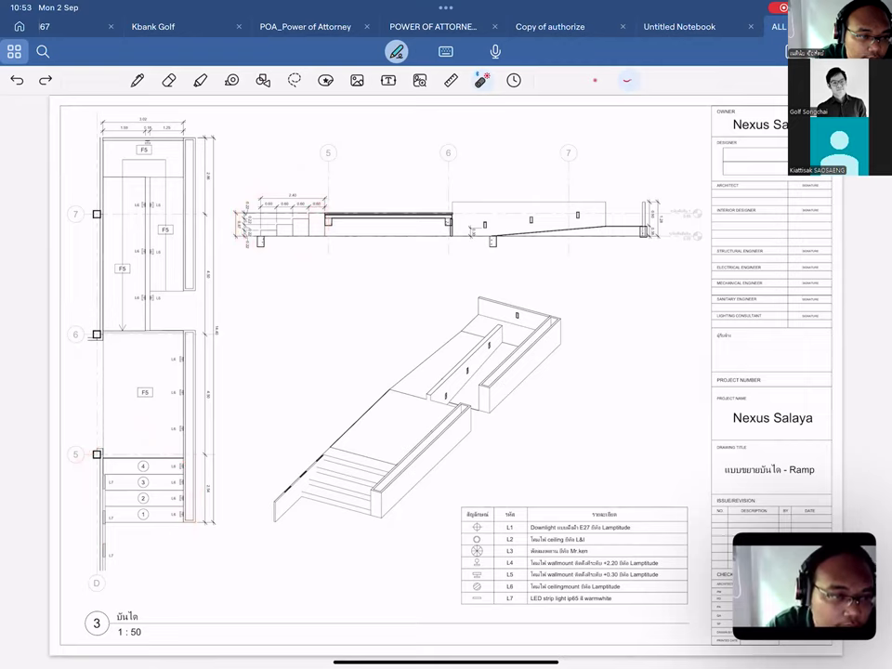
{"action": "mouse_move", "coordinate": [160, 542]}
{"action": "left_mouse_down"}
{"action": "mouse_move", "coordinate": [161, 514]}
{"action": "mouse_move", "coordinate": [171, 523]}
{"action": "mouse_move", "coordinate": [164, 509]}
{"action": "left_mouse_up"}
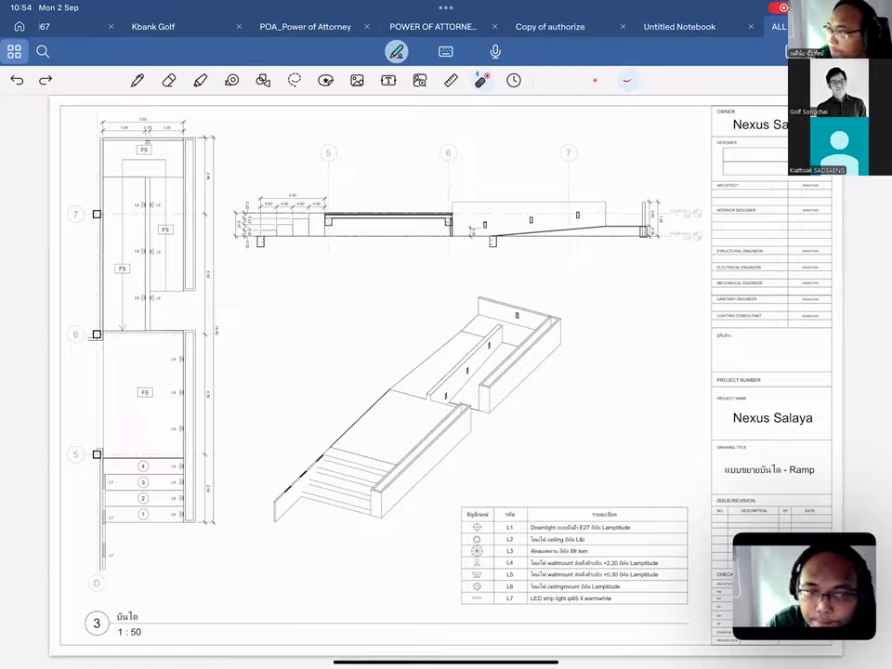
Zoom in on the stepped section at the left end of the ramp elevation.
{"action": "scroll", "coordinate": [313, 219], "scroll_direction": "up", "scroll_amount": 5, "text": "ctrl"}
{"action": "scroll", "coordinate": [314, 220], "scroll_direction": "up", "scroll_amount": 2, "text": "ctrl"}
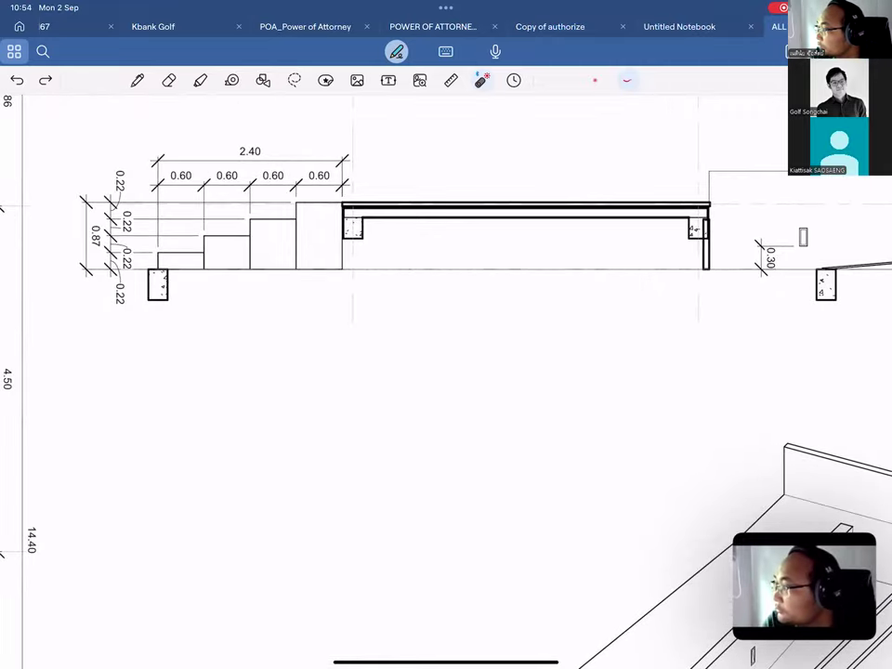
{"action": "scroll", "coordinate": [447, 372], "scroll_direction": "right", "scroll_amount": 1}
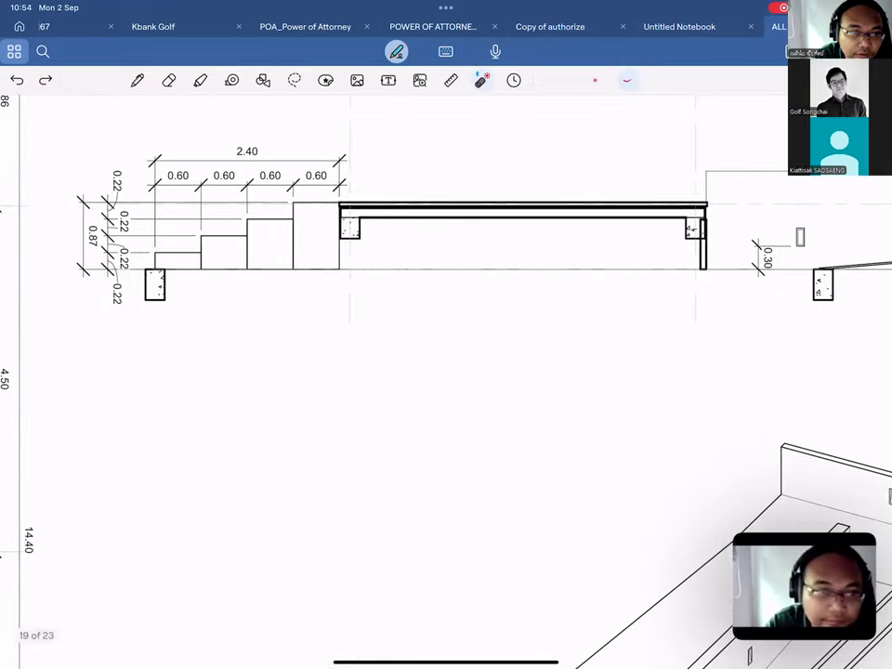
{"action": "scroll", "coordinate": [167, 260], "scroll_direction": "down", "scroll_amount": 1, "text": "ctrl"}
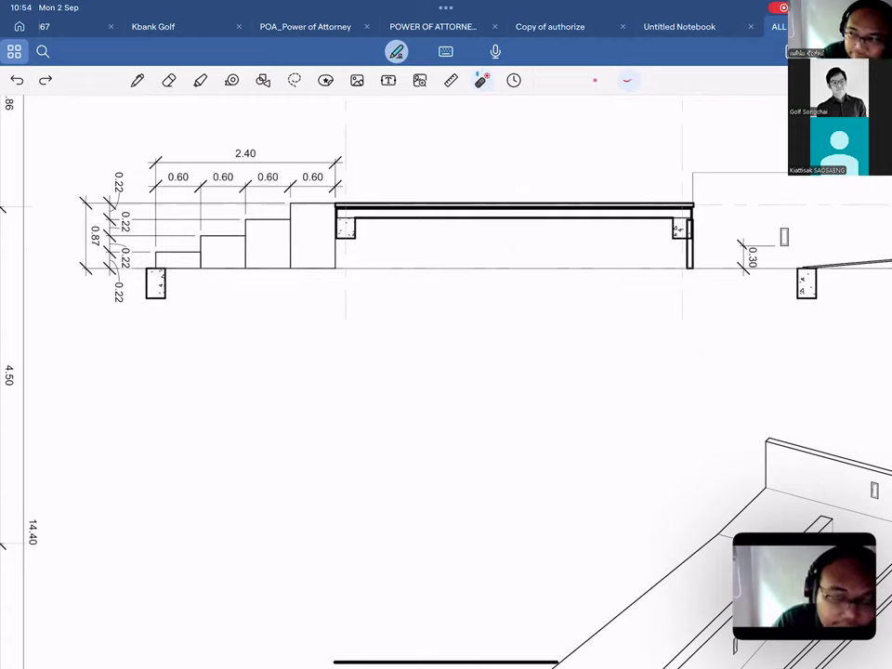
{"action": "scroll", "coordinate": [446, 372], "scroll_direction": "left", "scroll_amount": 2}
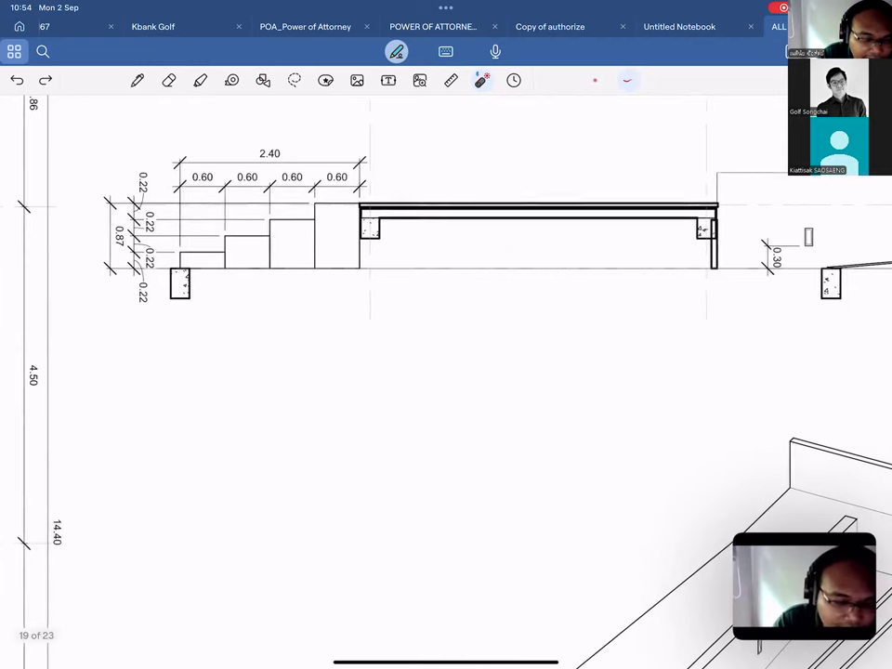
Trace the slope from the footing to the stair top over the steps with the laser pointer.
{"action": "left_click_drag", "start_coordinate": [185, 283], "coordinate": [363, 225]}
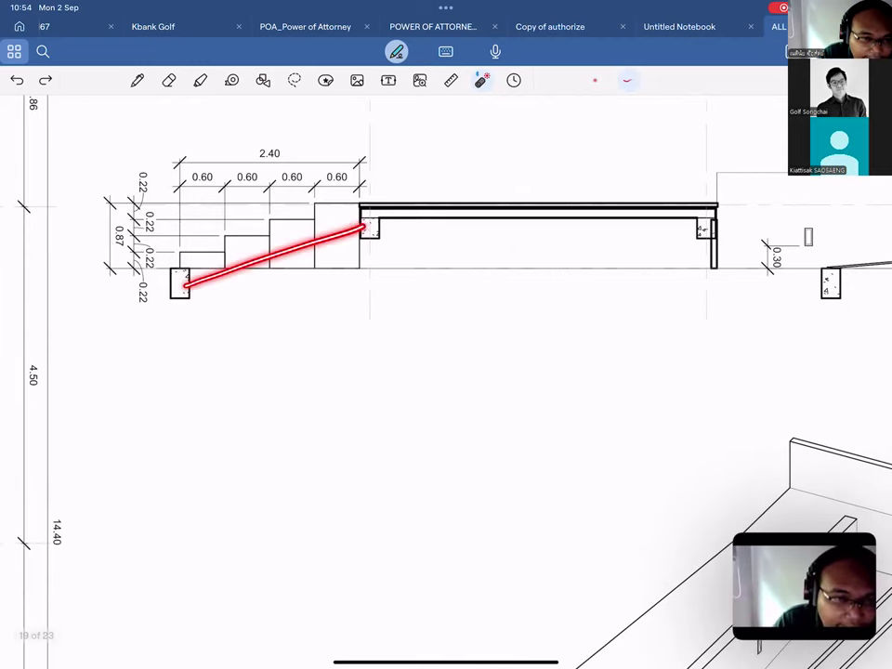
{"action": "left_click_drag", "start_coordinate": [169, 269], "coordinate": [363, 214]}
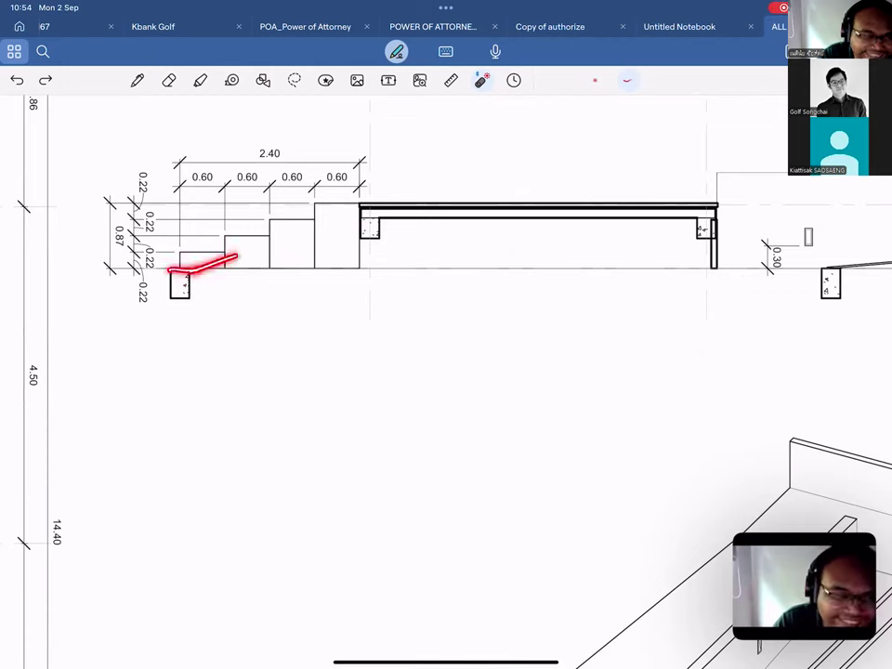
{"action": "mouse_move", "coordinate": [171, 271]}
{"action": "left_mouse_down"}
{"action": "mouse_move", "coordinate": [272, 262]}
{"action": "mouse_move", "coordinate": [368, 224]}
{"action": "mouse_move", "coordinate": [315, 221]}
{"action": "mouse_move", "coordinate": [179, 258]}
{"action": "left_mouse_up"}
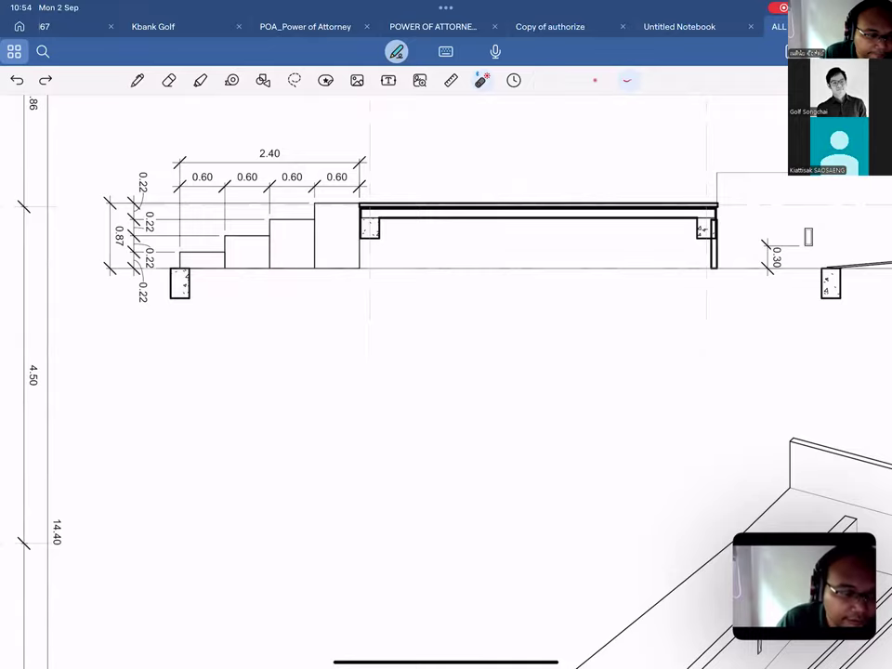
Zoom back out to the full page 19 and point from gridline 5 toward the elevation.
{"action": "scroll", "coordinate": [446, 372], "scroll_direction": "down", "scroll_amount": 5, "text": "ctrl"}
{"action": "scroll", "coordinate": [446, 372], "scroll_direction": "down", "scroll_amount": 3, "text": "ctrl"}
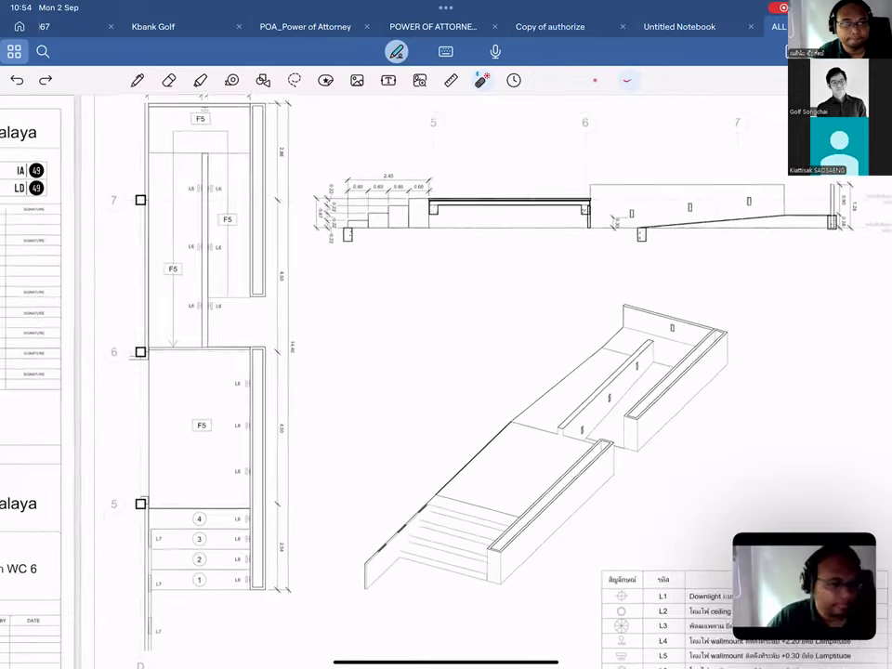
{"action": "scroll", "coordinate": [446, 372], "scroll_direction": "down", "scroll_amount": 3, "text": "ctrl"}
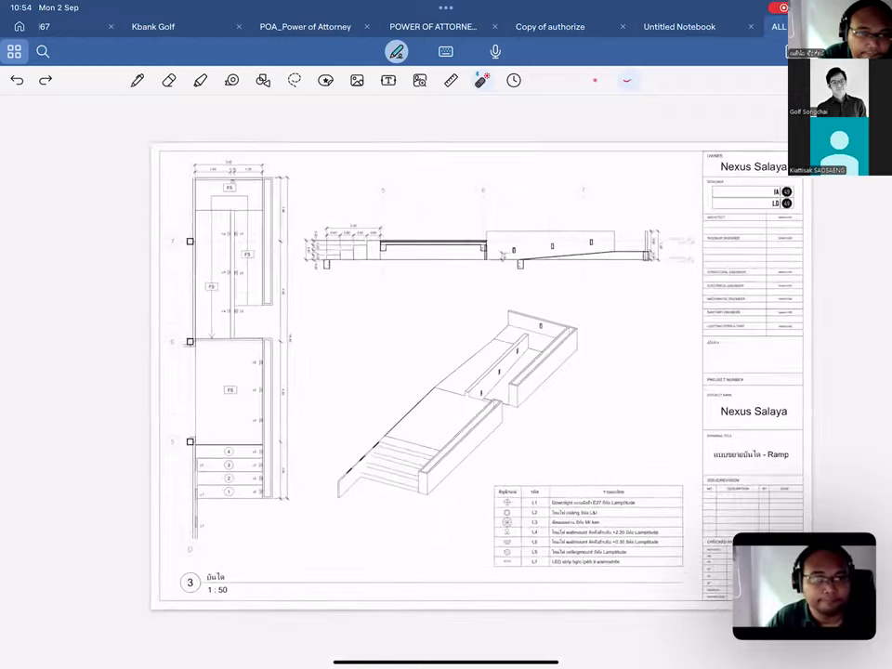
{"action": "scroll", "coordinate": [446, 372], "scroll_direction": "right", "scroll_amount": 10}
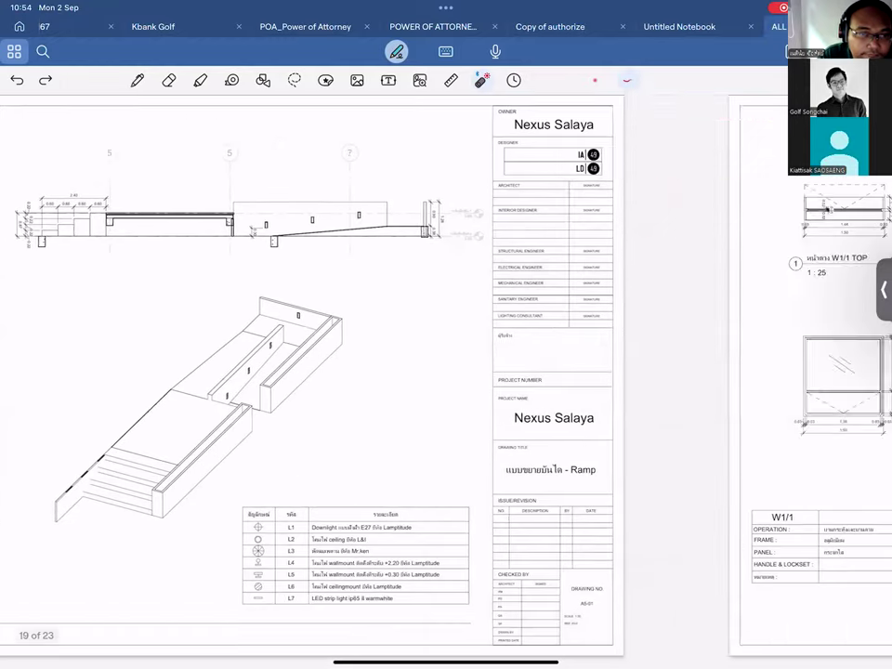
{"action": "scroll", "coordinate": [447, 372], "scroll_direction": "left", "scroll_amount": 10}
{"action": "scroll", "coordinate": [447, 372], "scroll_direction": "left", "scroll_amount": 5}
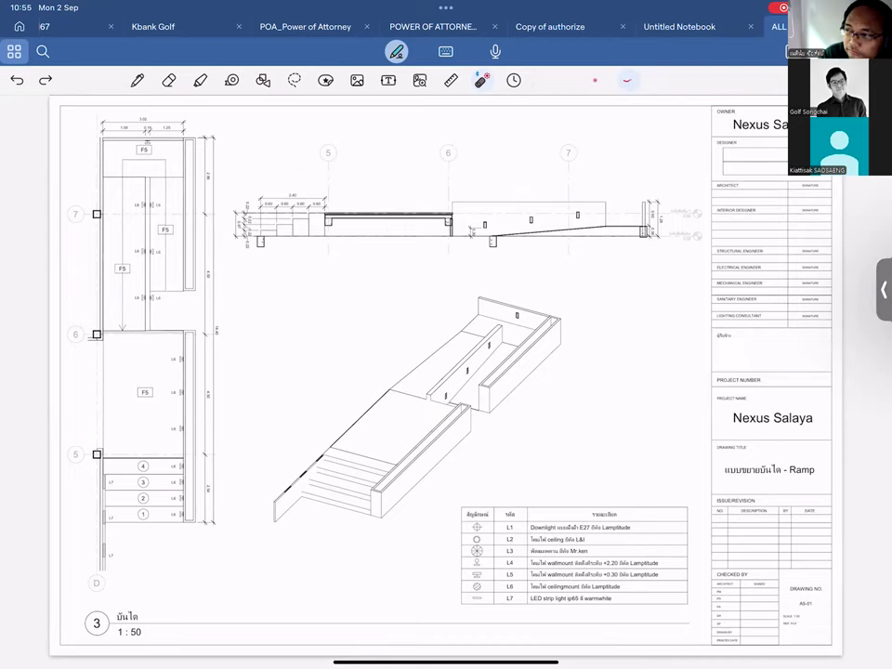
{"action": "left_click_drag", "start_coordinate": [315, 168], "coordinate": [319, 212]}
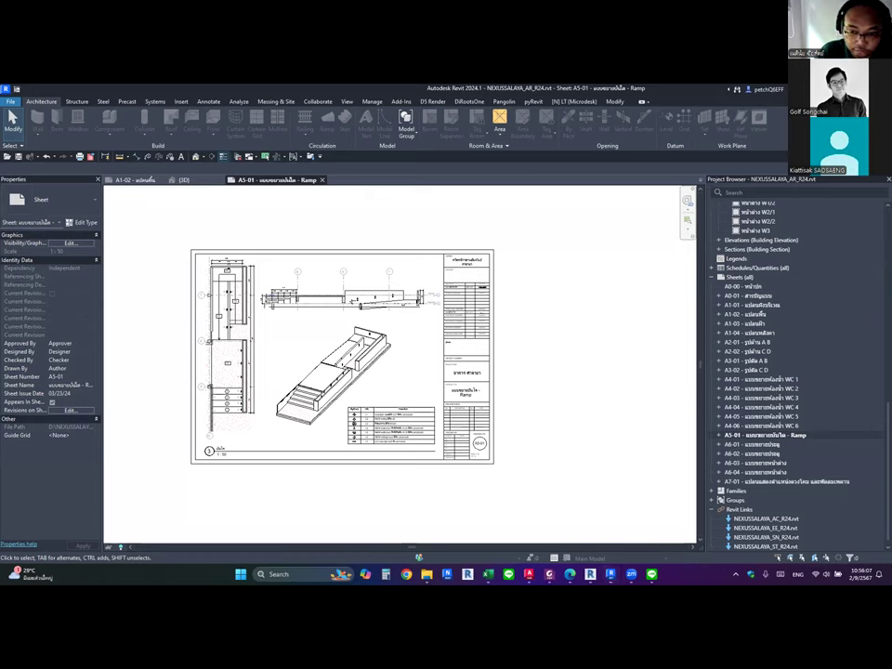
Open sheets A0-01, A1-02 and A1-01 from the Project Browser and fit the A1-01 site plan.
{"action": "left_click", "coordinate": [748, 295]}
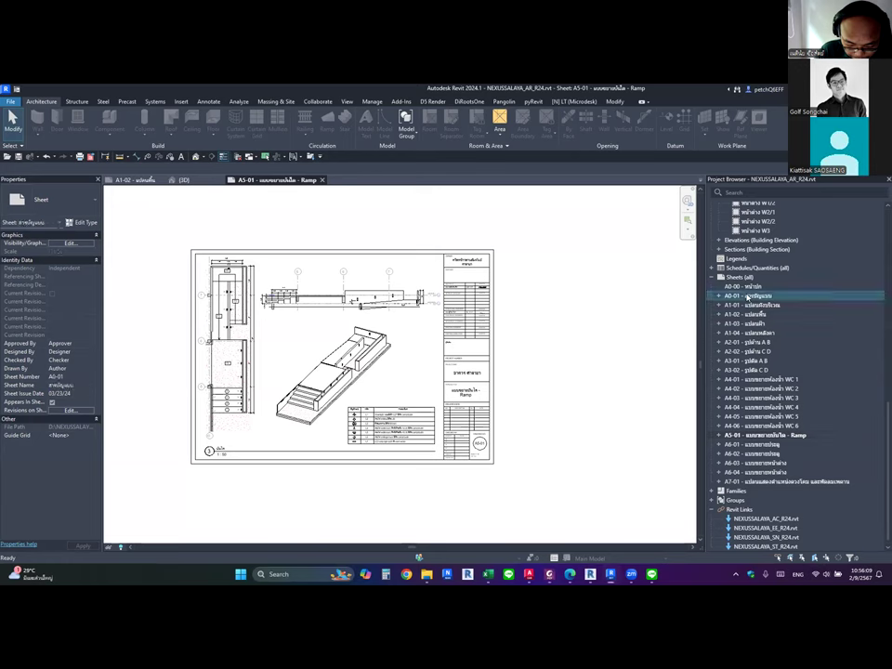
{"action": "double_click", "coordinate": [749, 295]}
{"action": "double_click", "coordinate": [753, 314]}
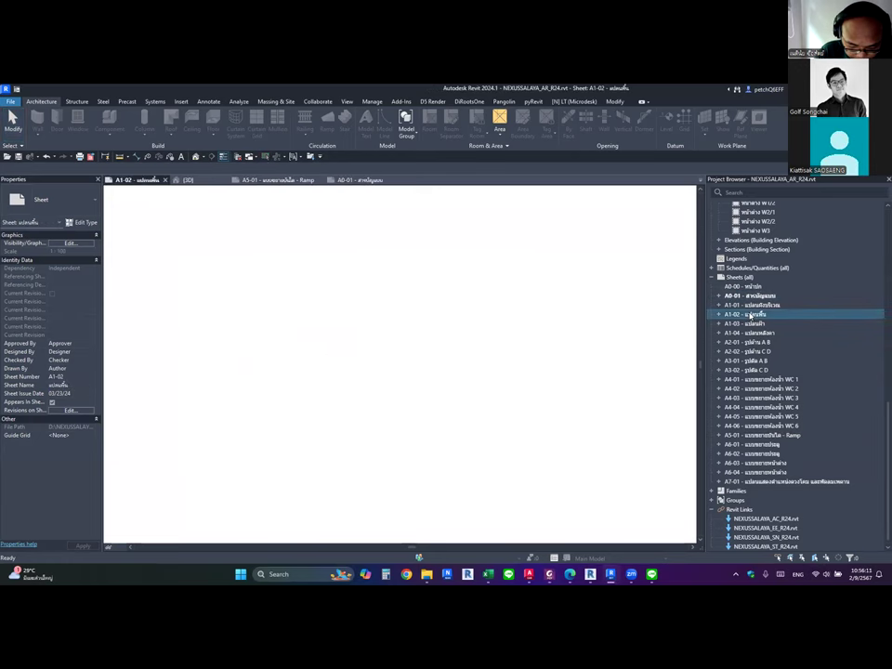
{"action": "double_click", "coordinate": [749, 305]}
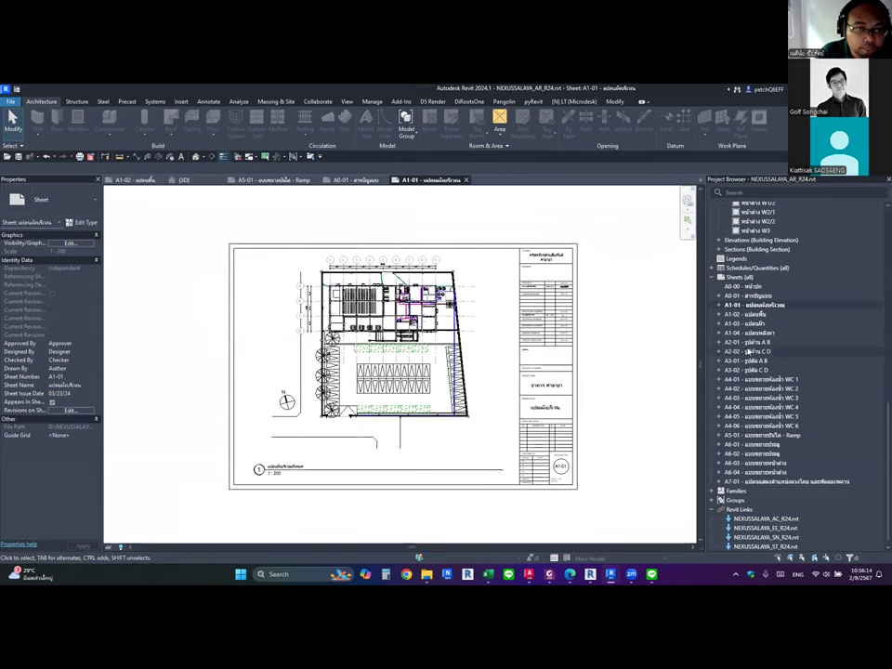
{"action": "scroll", "coordinate": [618, 325], "scroll_direction": "up", "scroll_amount": 1}
{"action": "scroll", "coordinate": [618, 327], "scroll_direction": "up", "scroll_amount": 1}
{"action": "scroll", "coordinate": [619, 334], "scroll_direction": "down", "scroll_amount": 2}
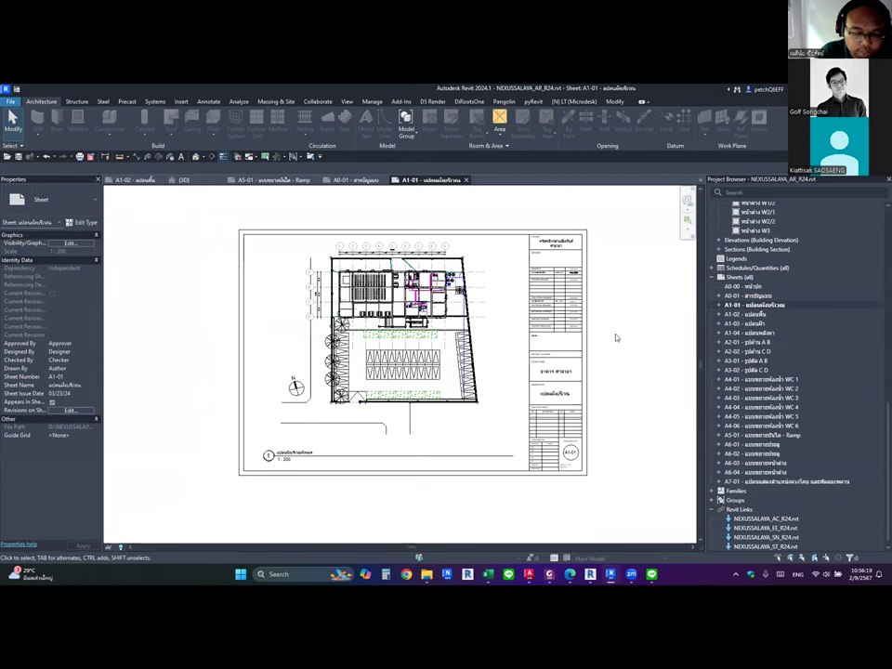
{"action": "scroll", "coordinate": [616, 337], "scroll_direction": "up", "scroll_amount": 1}
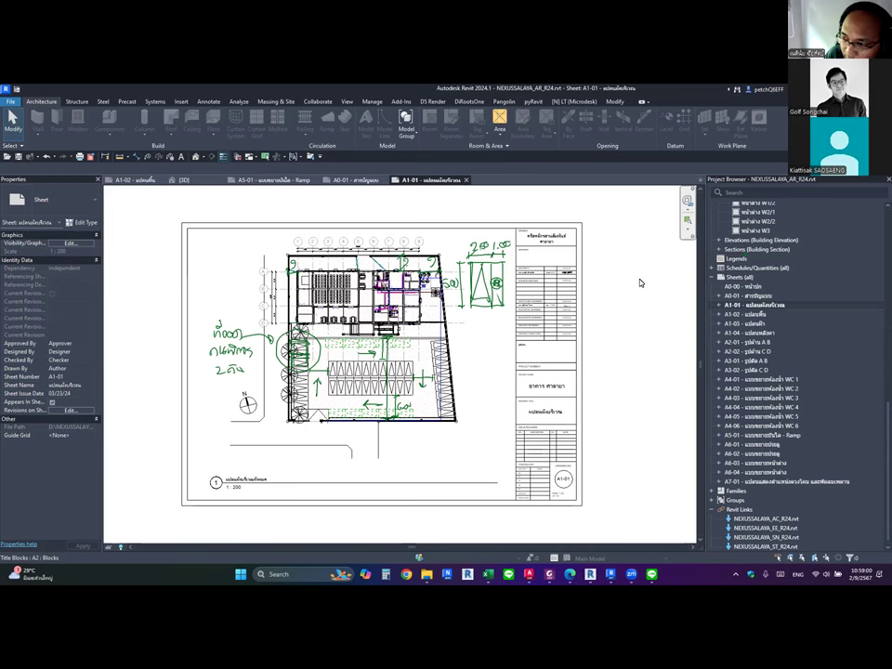
Snip the marked-up A1-01 sheet as a screenshot, then bring up and close LINE's Keep Memo chat.
{"action": "key", "text": "super+shift+s"}
{"action": "left_click_drag", "start_coordinate": [124, 193], "coordinate": [639, 544]}
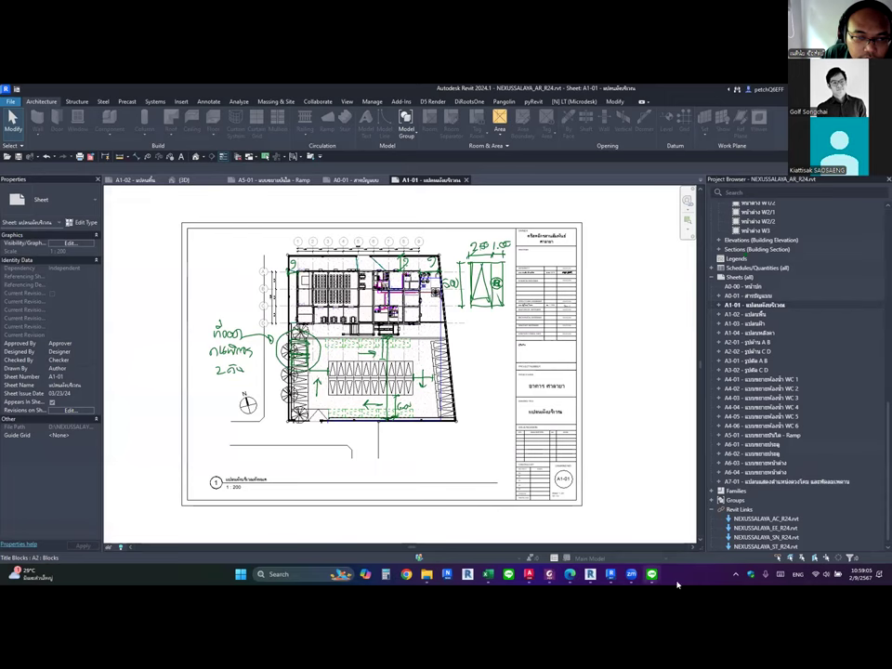
{"action": "mouse_move", "coordinate": [651, 575]}
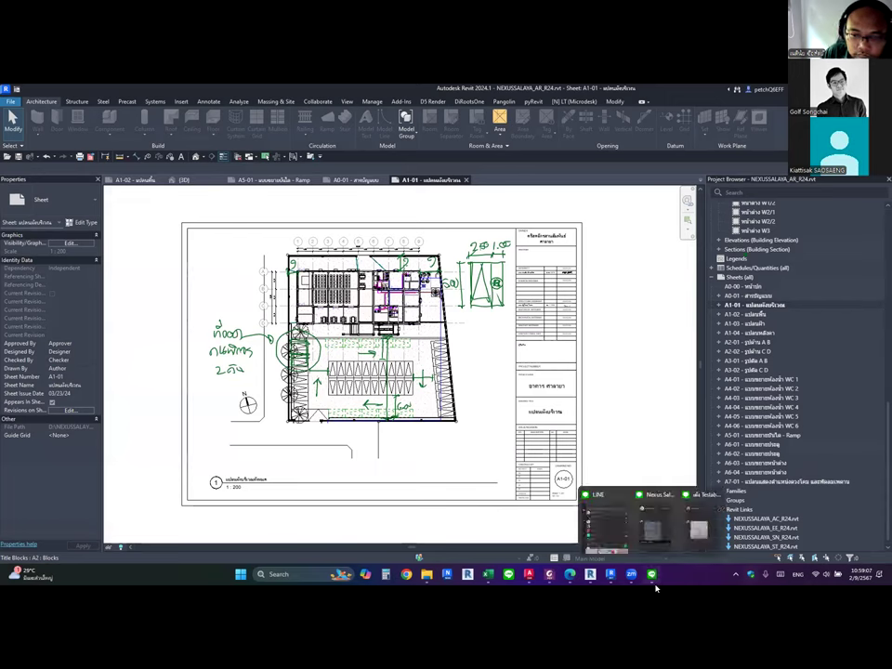
{"action": "left_click", "coordinate": [611, 535]}
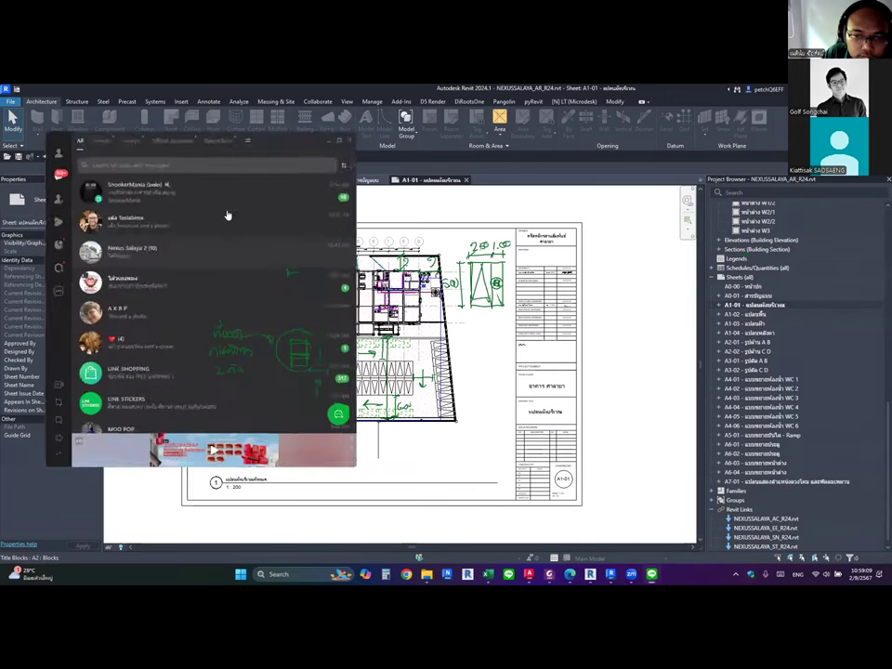
{"action": "key", "text": "Escape"}
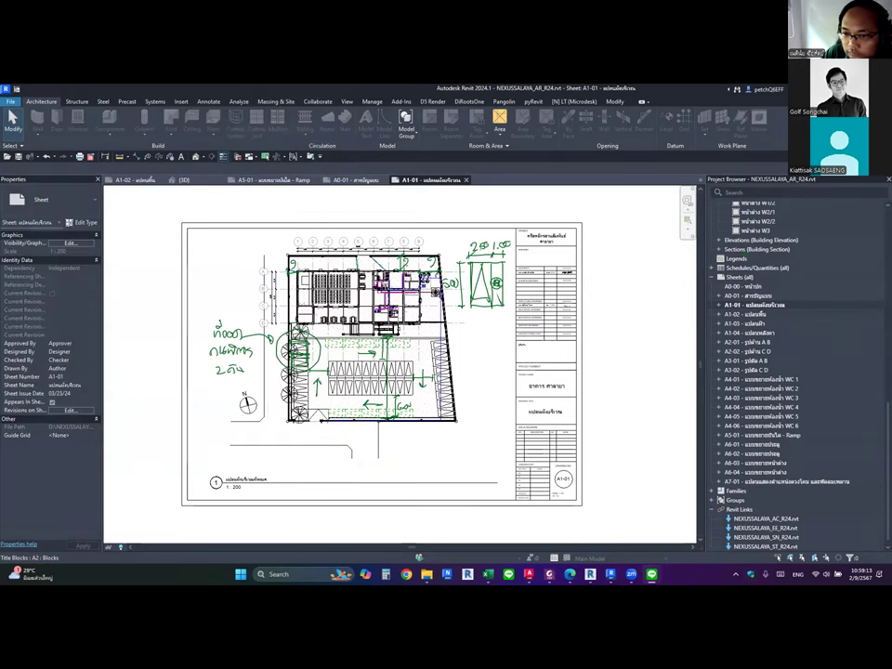
{"action": "key", "text": "alt+Tab"}
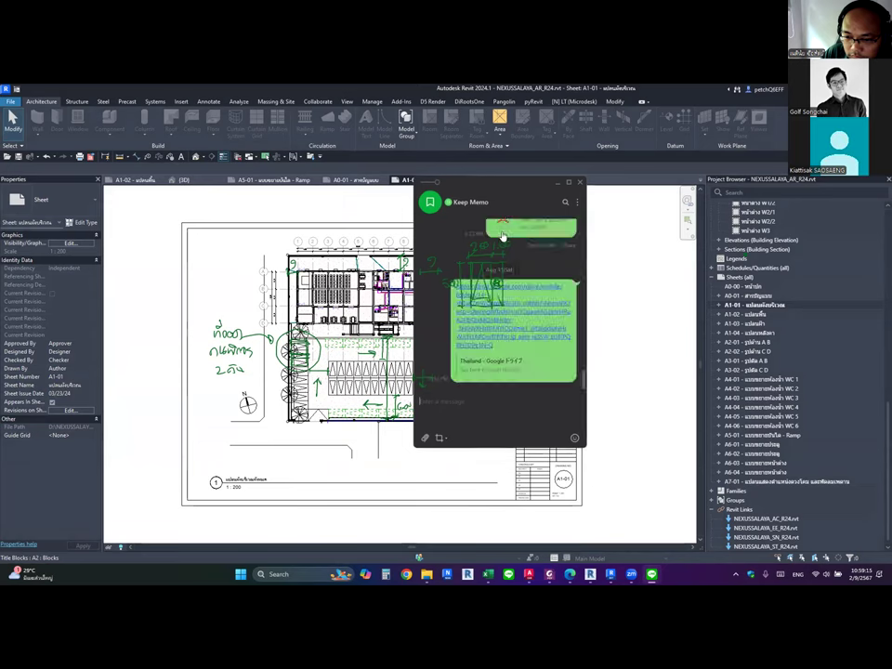
{"action": "key", "text": "Escape"}
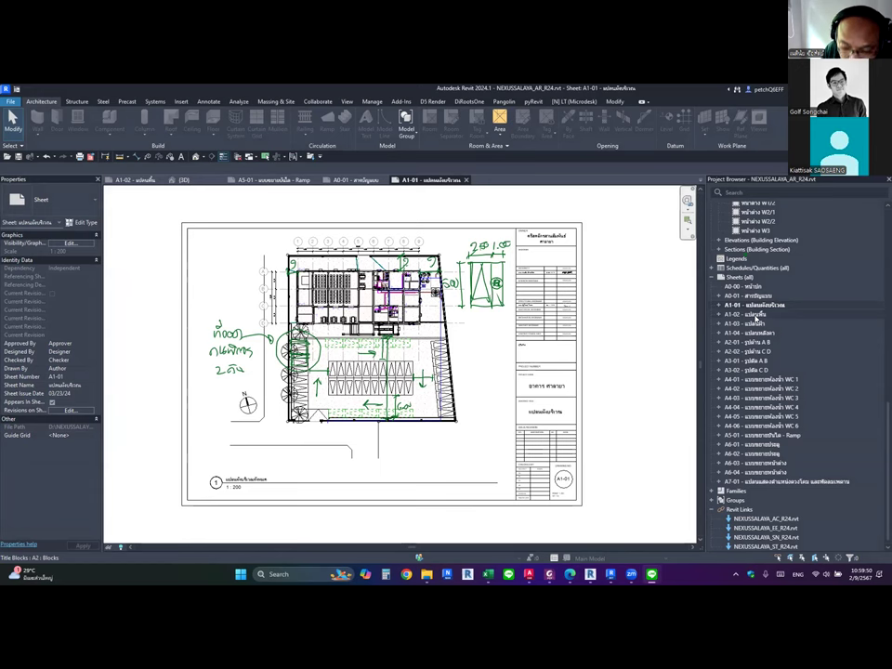
Open sheet A1-02, dismiss the save reminder, and zoom in on the toilet rooms.
{"action": "double_click", "coordinate": [755, 314]}
{"action": "left_click", "coordinate": [521, 247]}
{"action": "scroll", "coordinate": [589, 336], "scroll_direction": "down", "scroll_amount": 1}
{"action": "scroll", "coordinate": [589, 336], "scroll_direction": "down", "scroll_amount": 2}
{"action": "scroll", "coordinate": [589, 336], "scroll_direction": "up", "scroll_amount": 1}
{"action": "scroll", "coordinate": [590, 335], "scroll_direction": "up", "scroll_amount": 1}
{"action": "scroll", "coordinate": [586, 332], "scroll_direction": "up", "scroll_amount": 1}
{"action": "scroll", "coordinate": [581, 327], "scroll_direction": "up", "scroll_amount": 1}
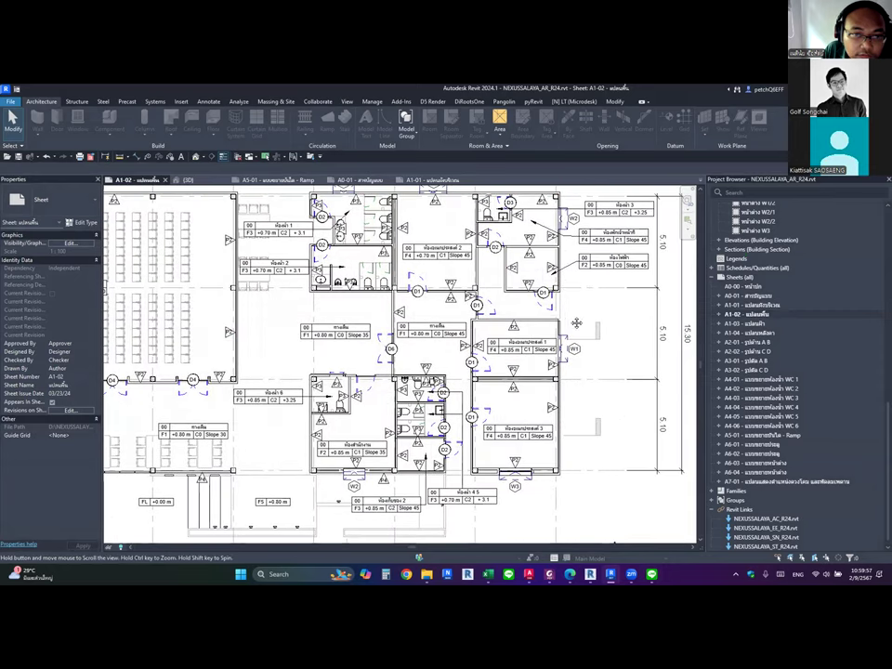
{"action": "scroll", "coordinate": [502, 363], "scroll_direction": "up", "scroll_amount": 1}
{"action": "scroll", "coordinate": [415, 319], "scroll_direction": "up", "scroll_amount": 1}
{"action": "middle_click_drag", "start_coordinate": [409, 319], "coordinate": [412, 312]}
{"action": "scroll", "coordinate": [412, 312], "scroll_direction": "up", "scroll_amount": 1}
{"action": "scroll", "coordinate": [412, 311], "scroll_direction": "up", "scroll_amount": 1}
{"action": "scroll", "coordinate": [412, 312], "scroll_direction": "up", "scroll_amount": 1}
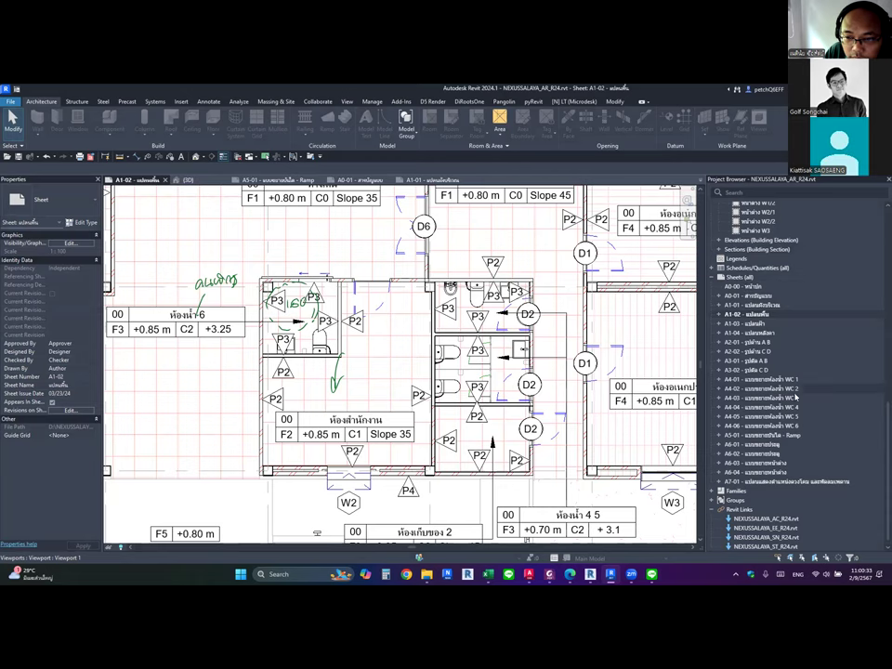
Open sheet A4-06 for WC 6 to review the green markups on Sections B and C.
{"action": "left_click", "coordinate": [777, 425]}
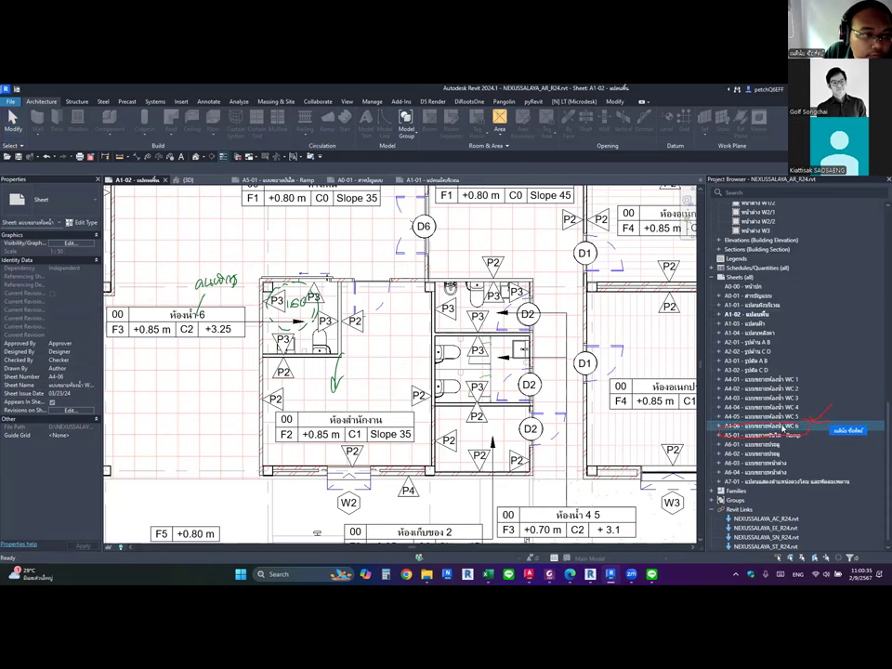
{"action": "double_click", "coordinate": [778, 426]}
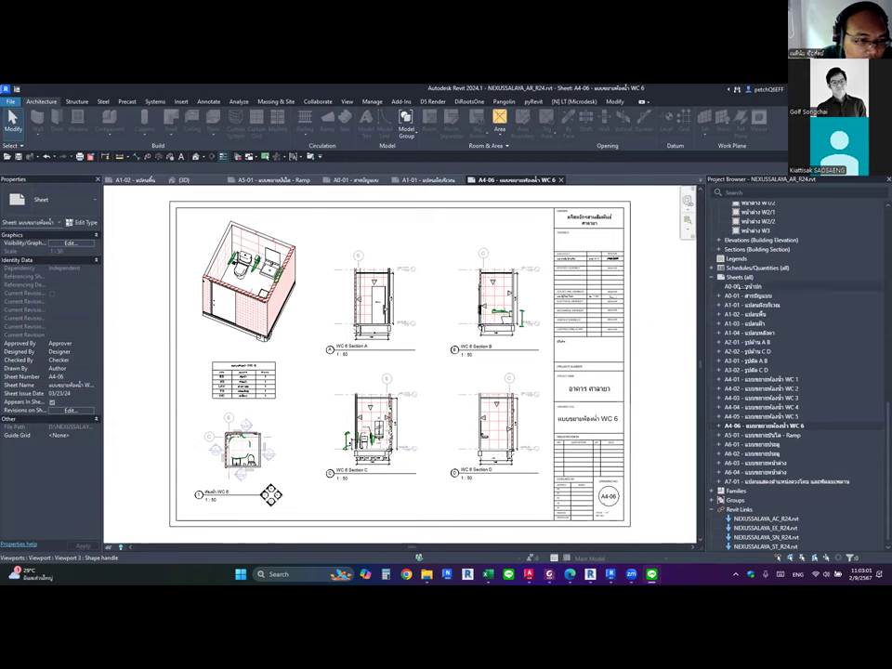
Return to the A1-02 floor plan sheet and zoom out to show it whole.
{"action": "key", "text": "ctrl+Tab"}
{"action": "key", "text": "ctrl+Tab"}
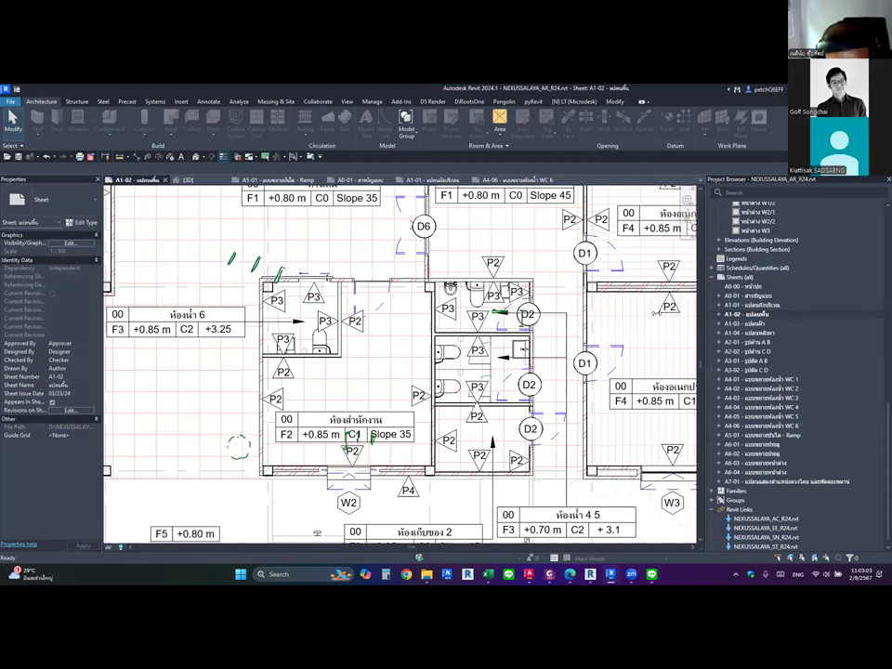
{"action": "scroll", "coordinate": [492, 426], "scroll_direction": "down", "scroll_amount": 2}
{"action": "scroll", "coordinate": [502, 399], "scroll_direction": "down", "scroll_amount": 2}
{"action": "scroll", "coordinate": [511, 372], "scroll_direction": "down", "scroll_amount": 1}
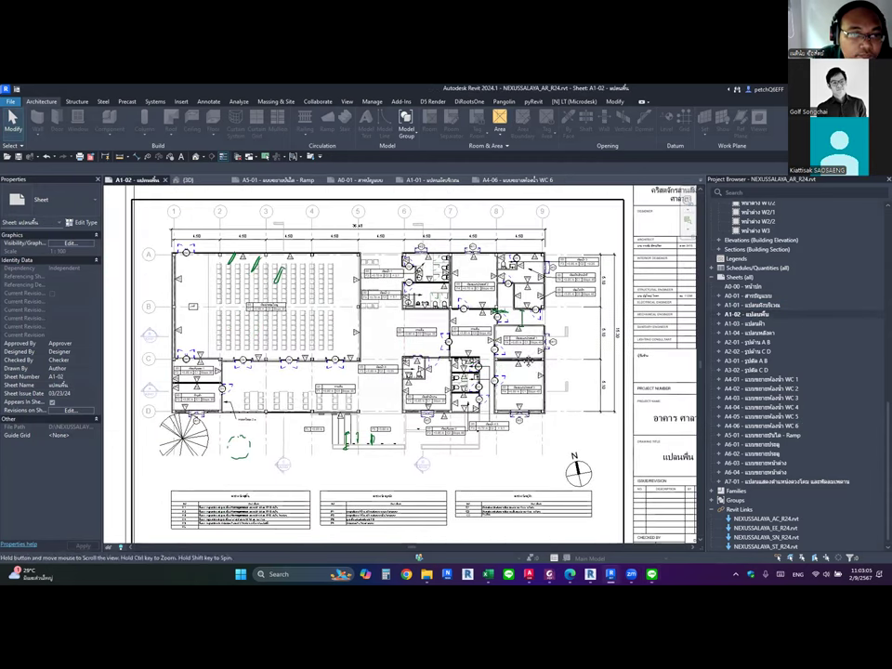
{"action": "scroll", "coordinate": [519, 353], "scroll_direction": "down", "scroll_amount": 2}
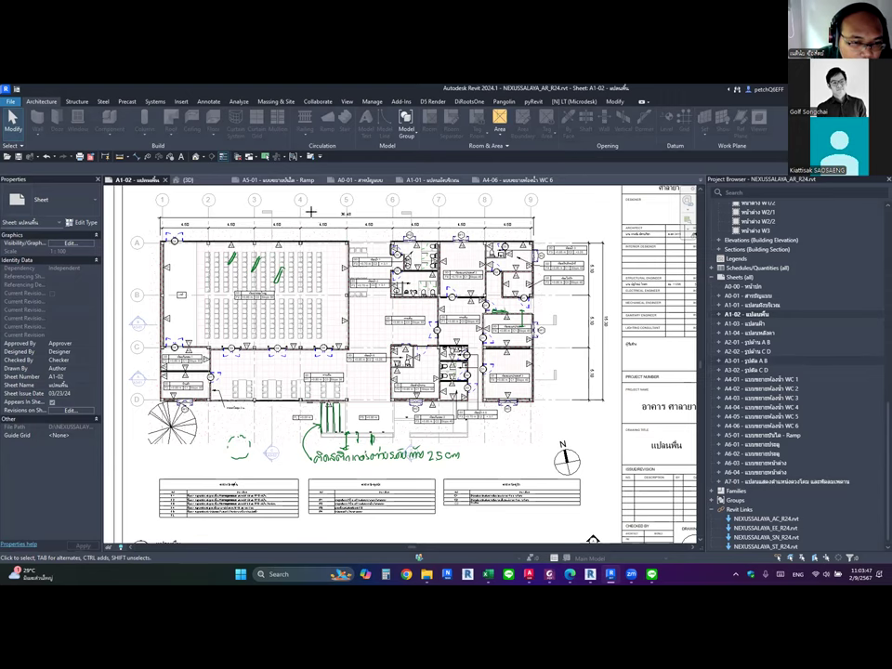
Snip the A1-02 floor plan sheet, then snip it again after the green door-size note.
{"action": "key", "text": "super+shift+s"}
{"action": "left_click_drag", "start_coordinate": [123, 201], "coordinate": [614, 530]}
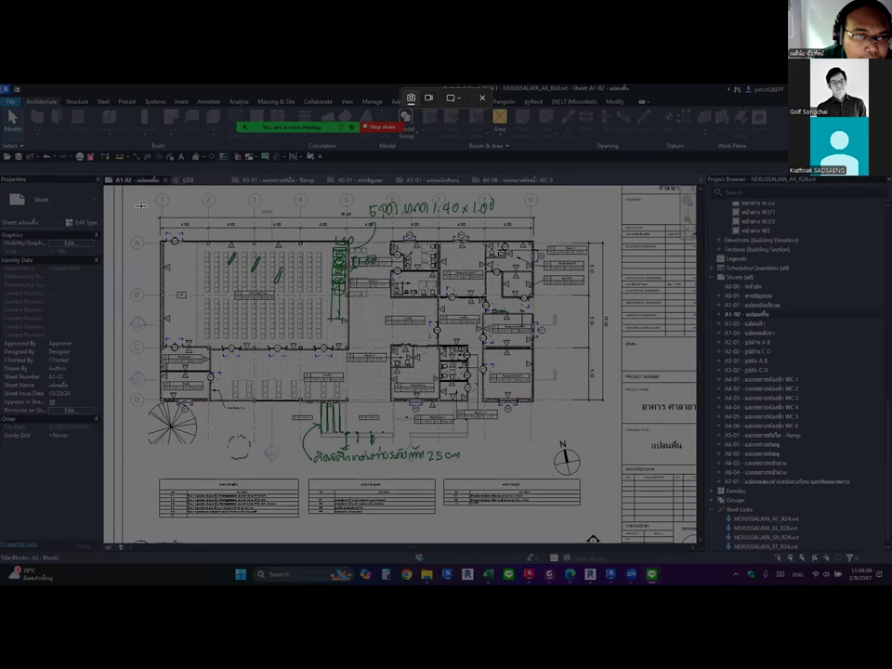
{"action": "left_click_drag", "start_coordinate": [121, 189], "coordinate": [632, 537]}
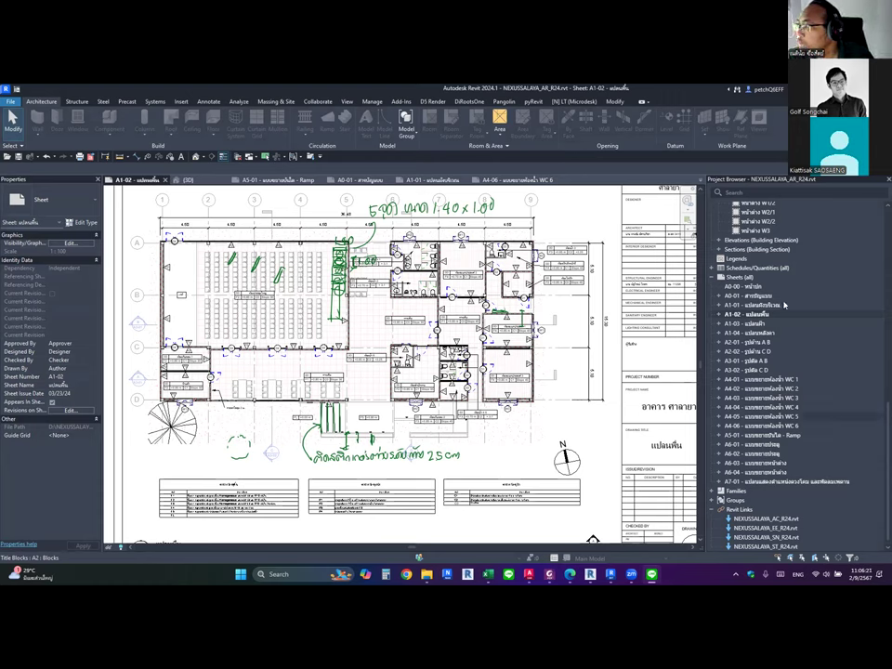
Open the 1:200 site plan sheet A1-01 from the Project Browser and zoom in.
{"action": "double_click", "coordinate": [755, 305]}
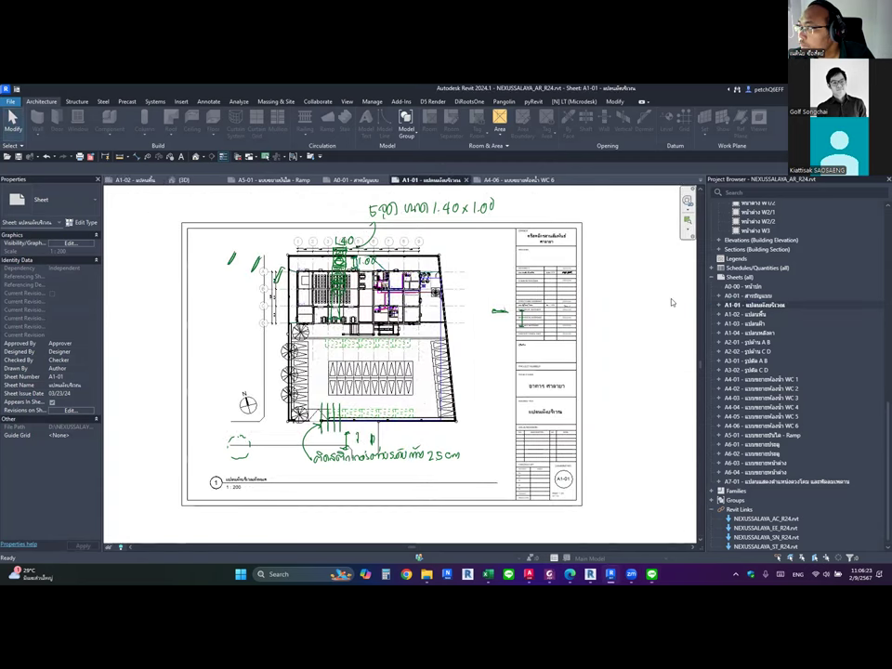
{"action": "scroll", "coordinate": [612, 314], "scroll_direction": "up", "scroll_amount": 2}
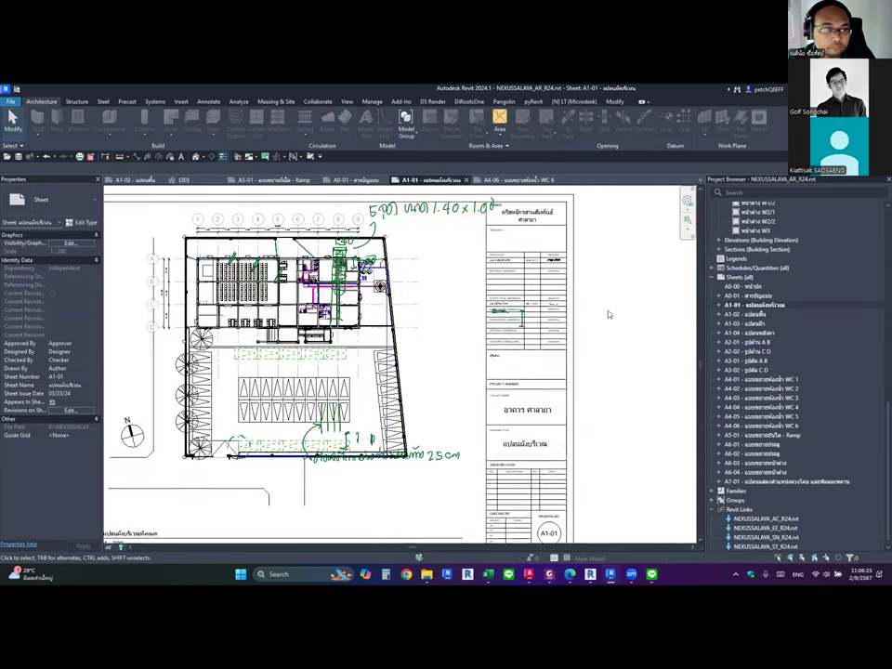
{"action": "scroll", "coordinate": [643, 321], "scroll_direction": "up", "scroll_amount": 1}
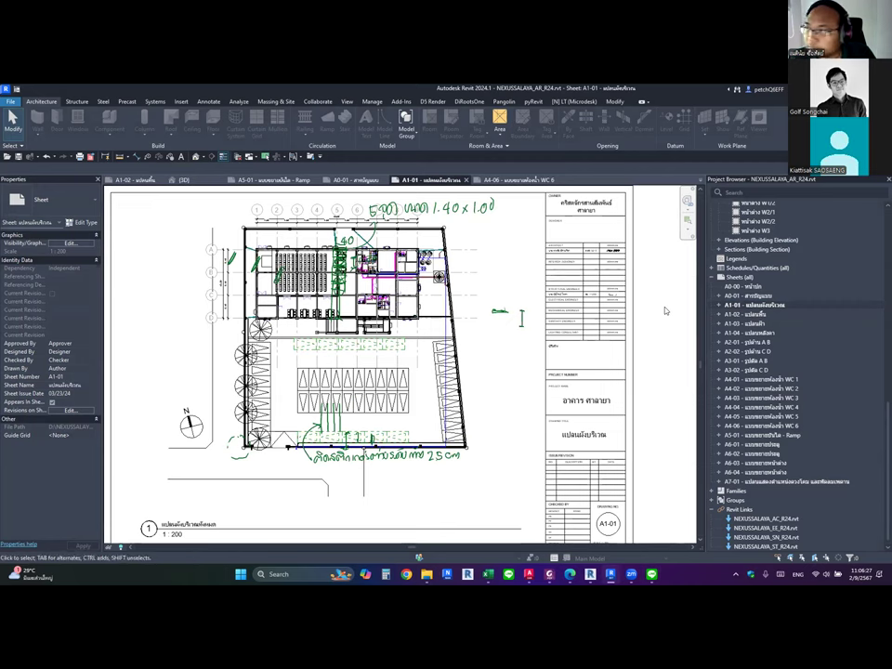
{"action": "scroll", "coordinate": [671, 317], "scroll_direction": "up", "scroll_amount": 1}
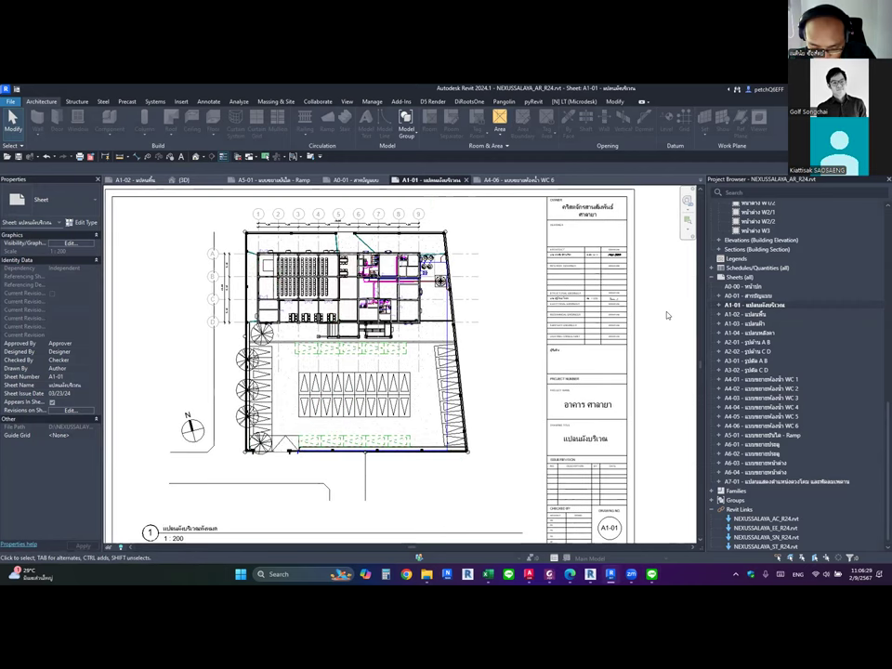